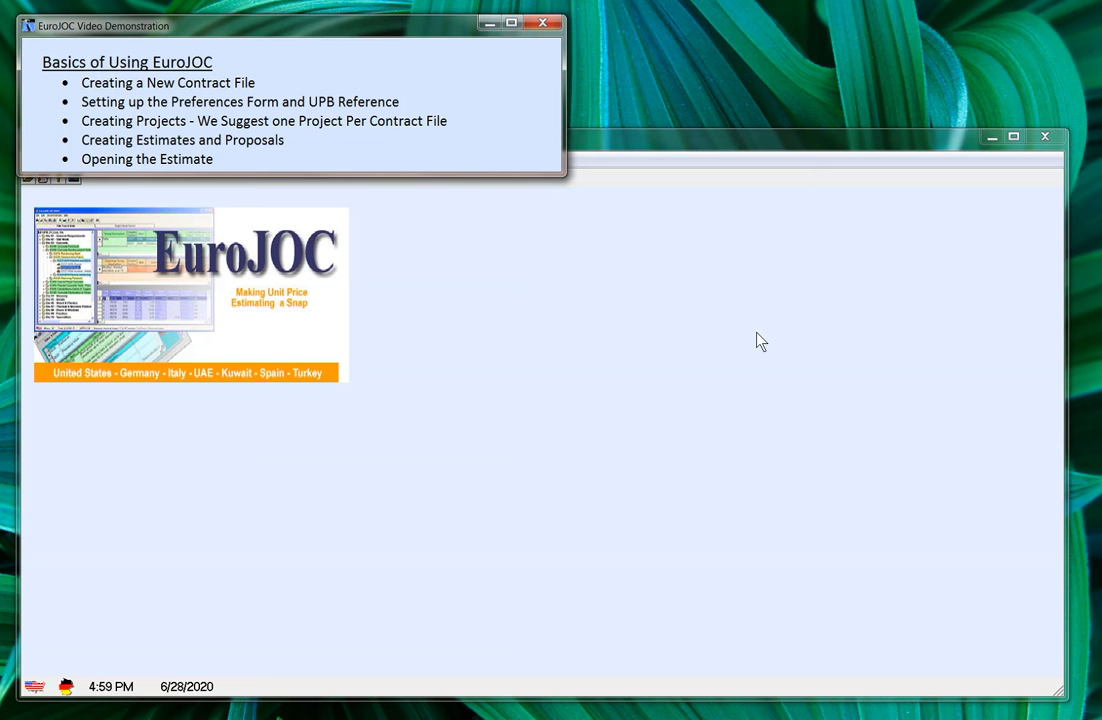
Step: Bring the EuroJOC main window in front of the demonstration notes
click(708, 140)
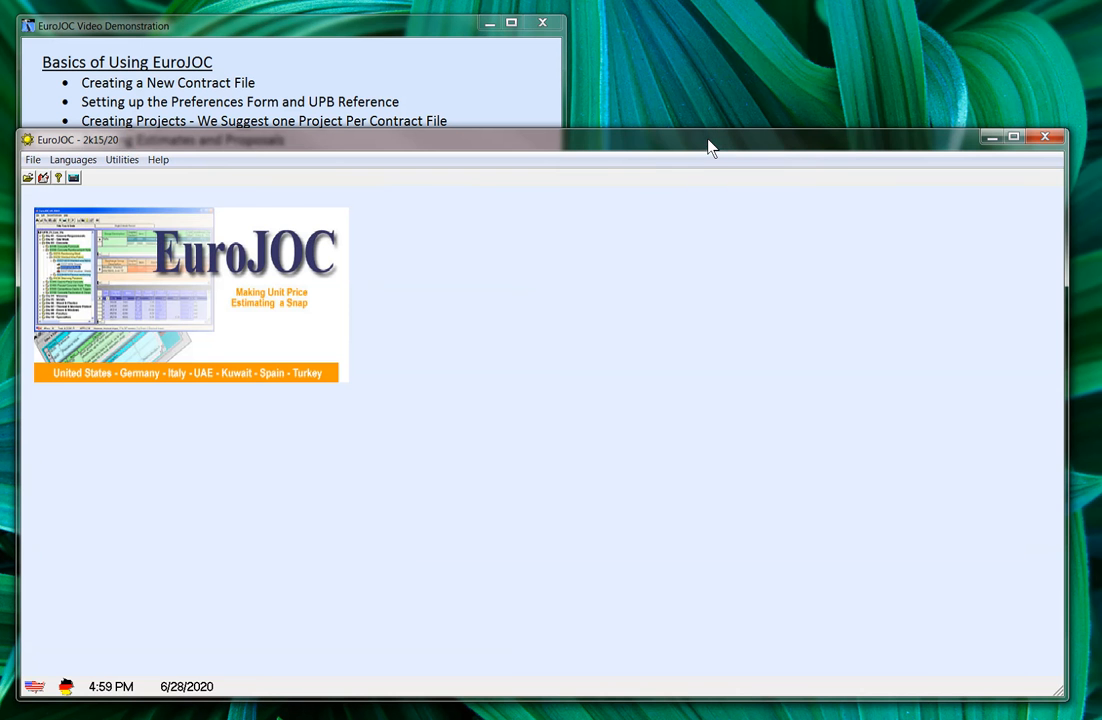
click(32, 161)
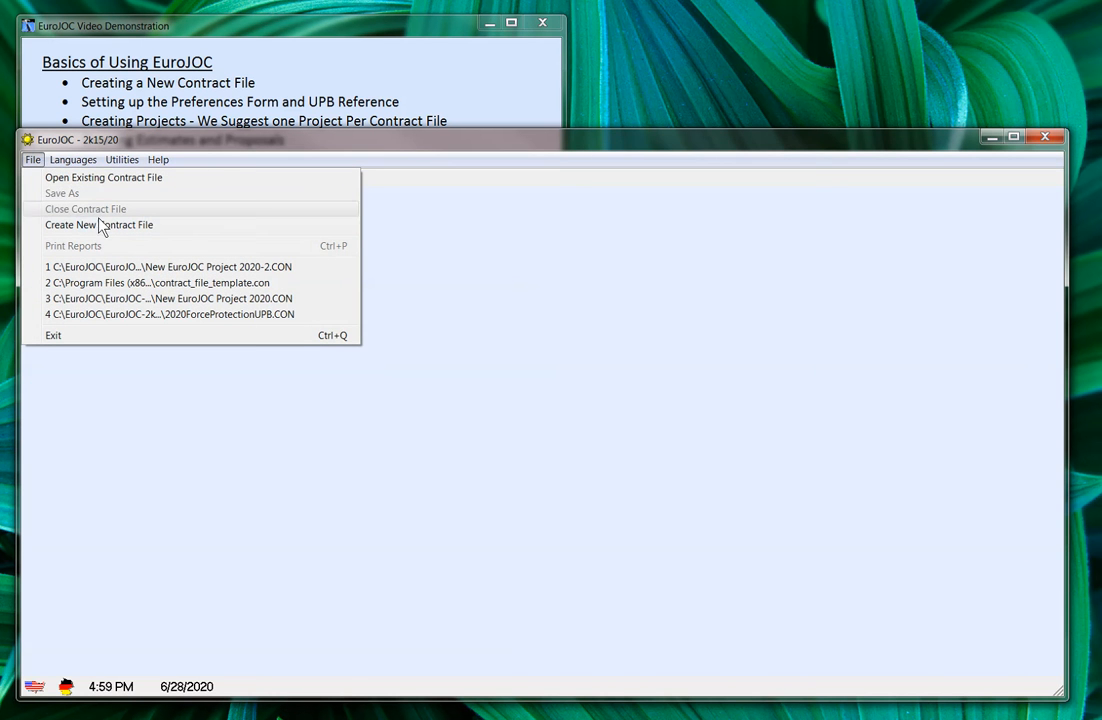
Step: Create a contract file named 'New EuroJOC Project 2020' in the Projects folder
click(113, 226)
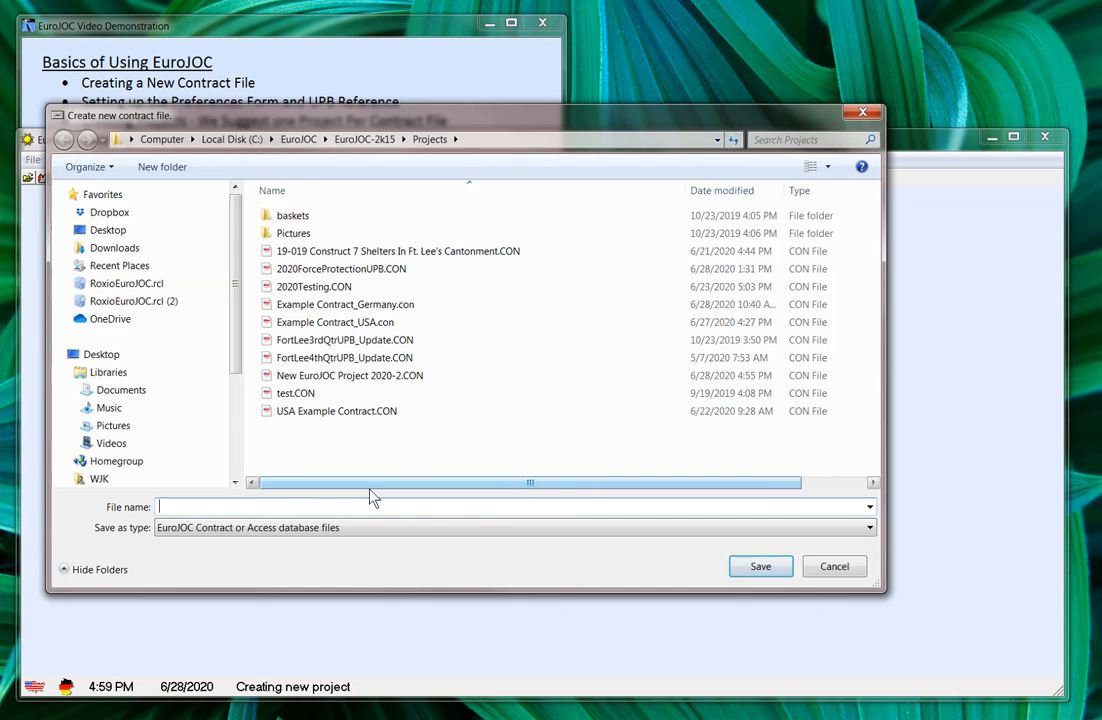
text(Ne)
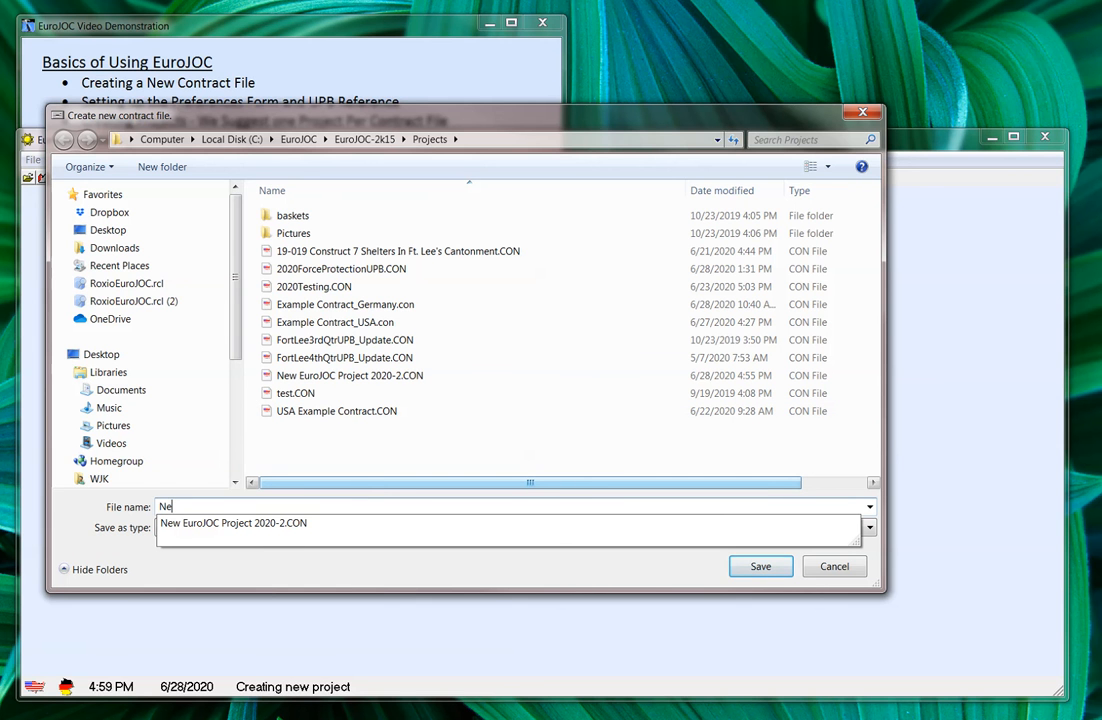
text(w EuroJOC Project 2020)
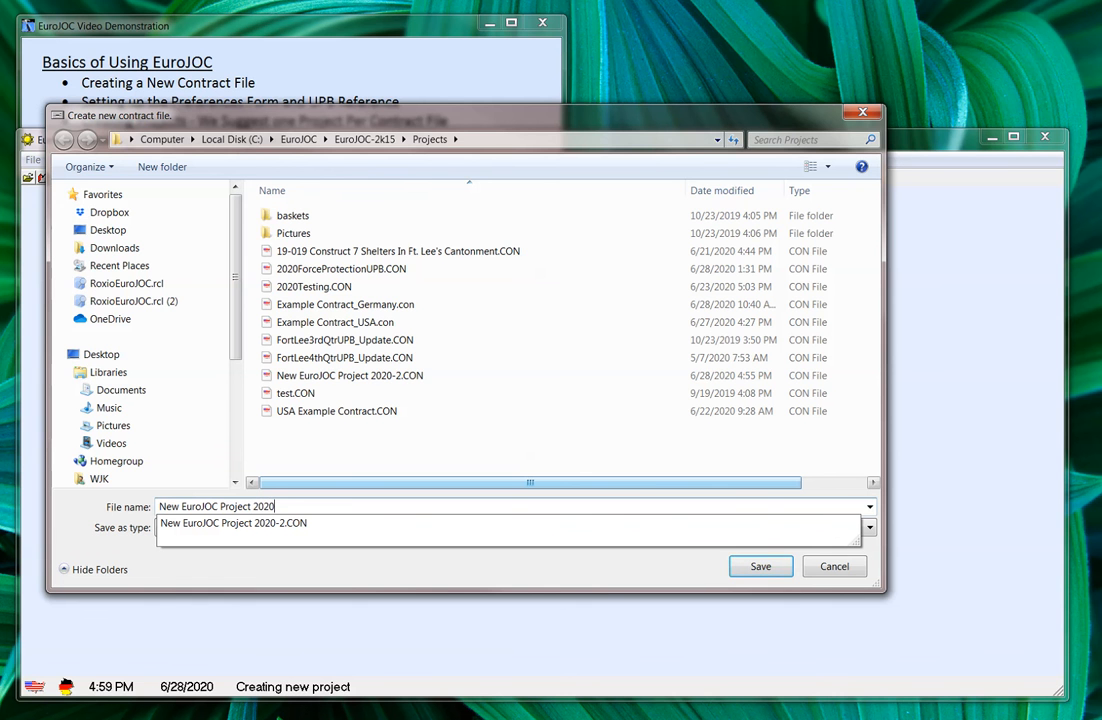
key(Return)
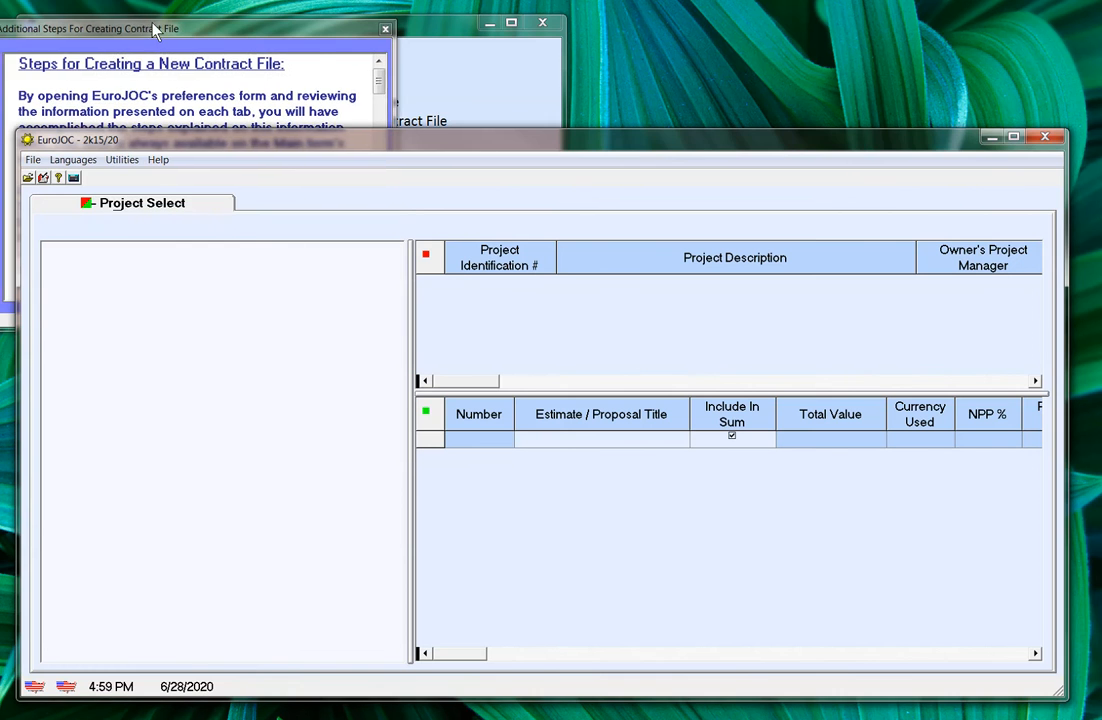
Step: Move the Additional Steps help window aside and close it
drag(133, 28, 157, 68)
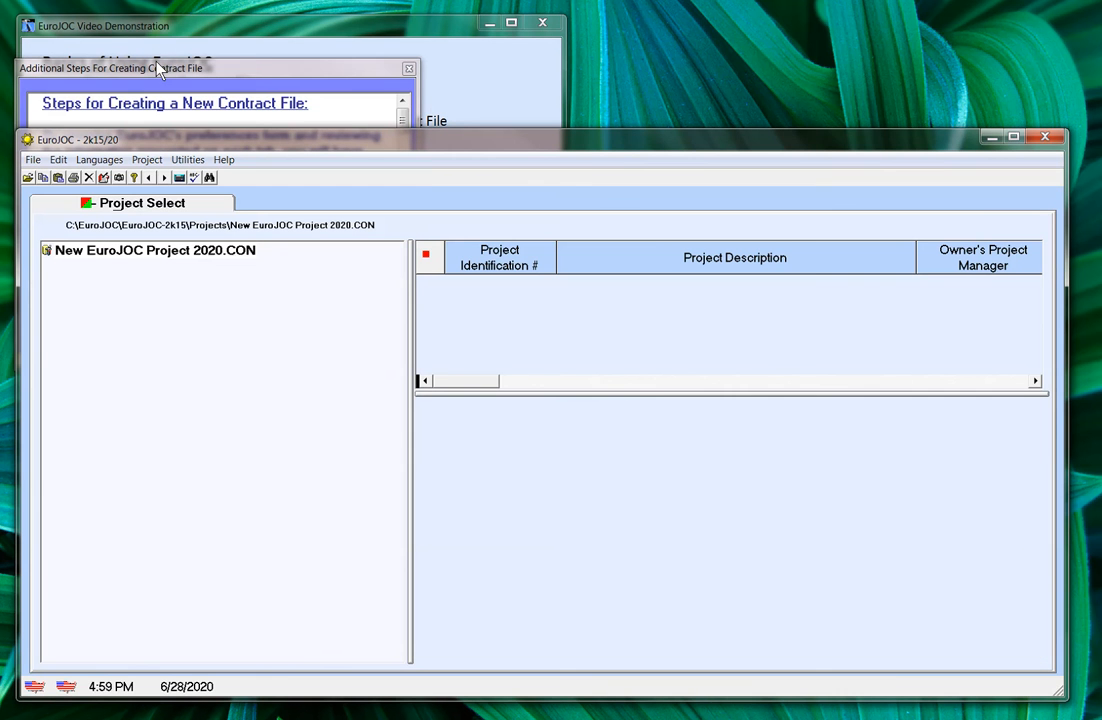
click(409, 70)
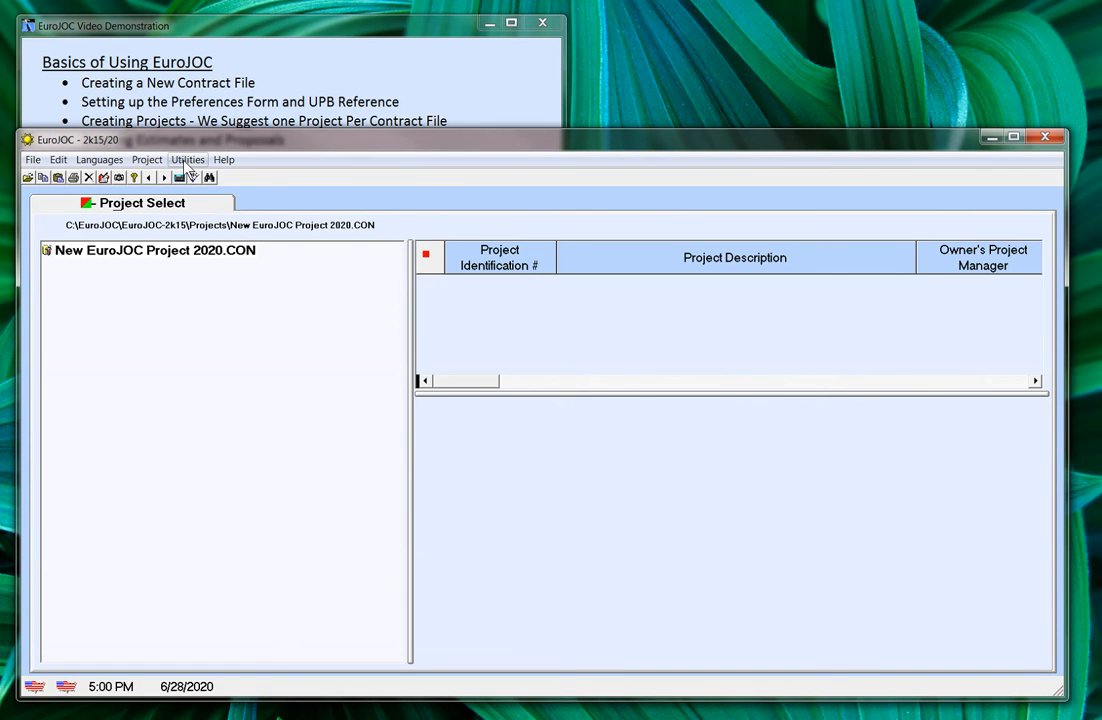
click(186, 162)
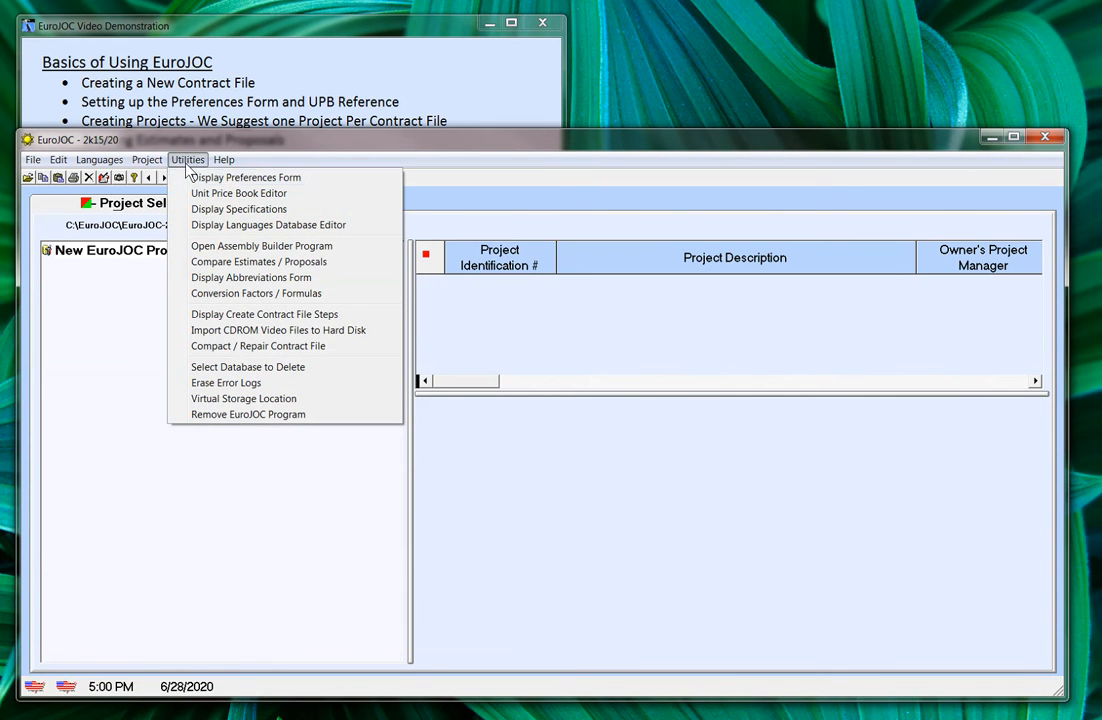
Step: Turn on Display Component Cost in User Preferences and show the System Setup paths
click(219, 178)
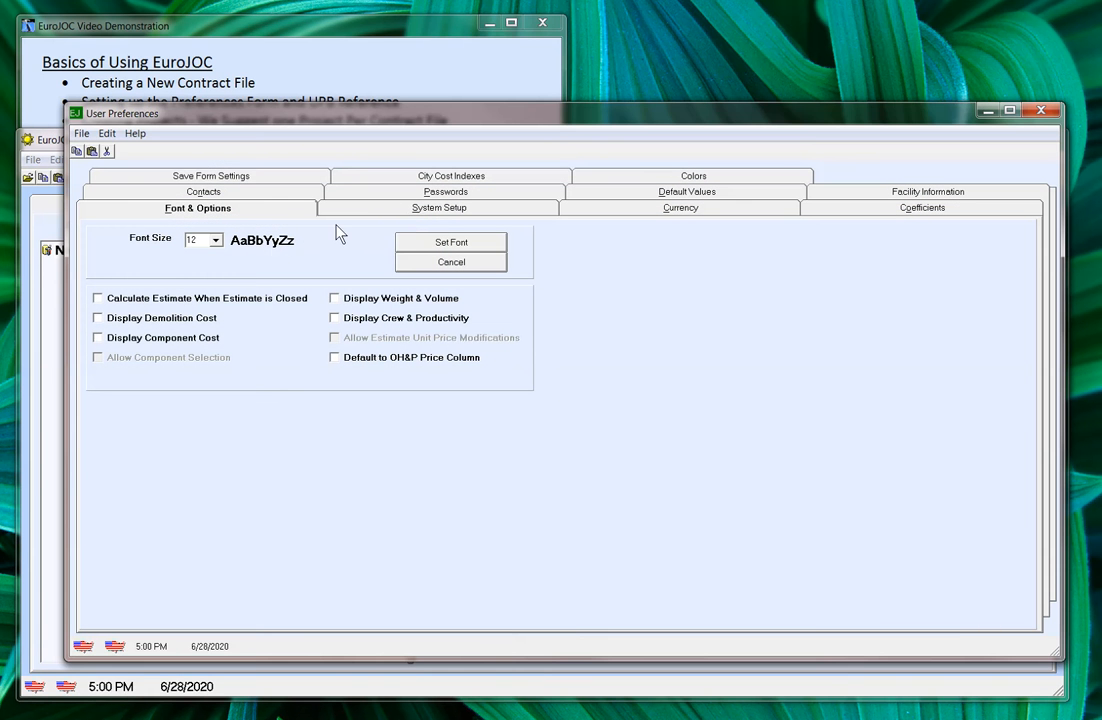
click(98, 339)
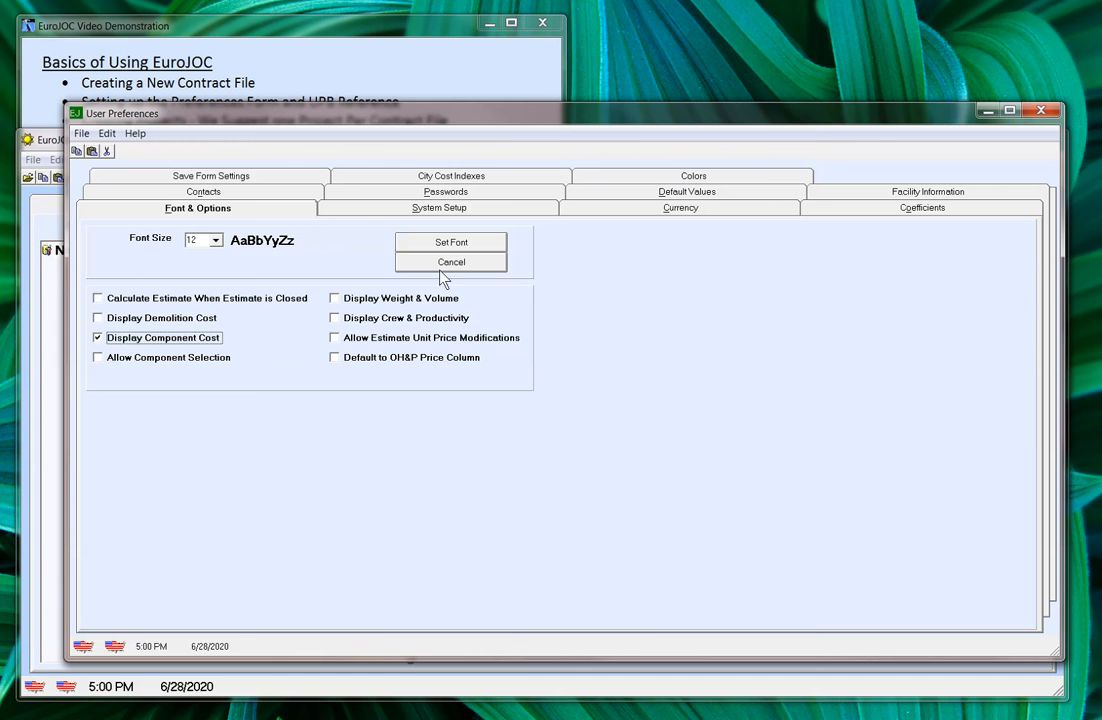
click(369, 212)
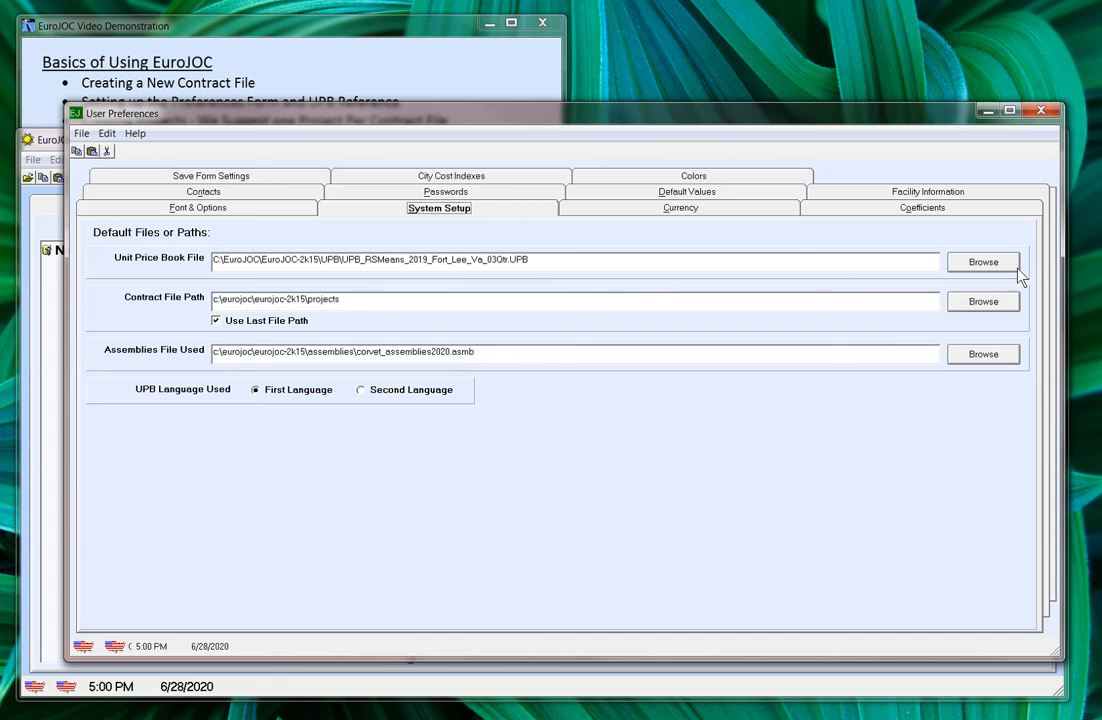
Step: Load UPB_RSMeans_2019_Fort_Lee_Va_03Qtr.UPB as the unit price book file
click(989, 264)
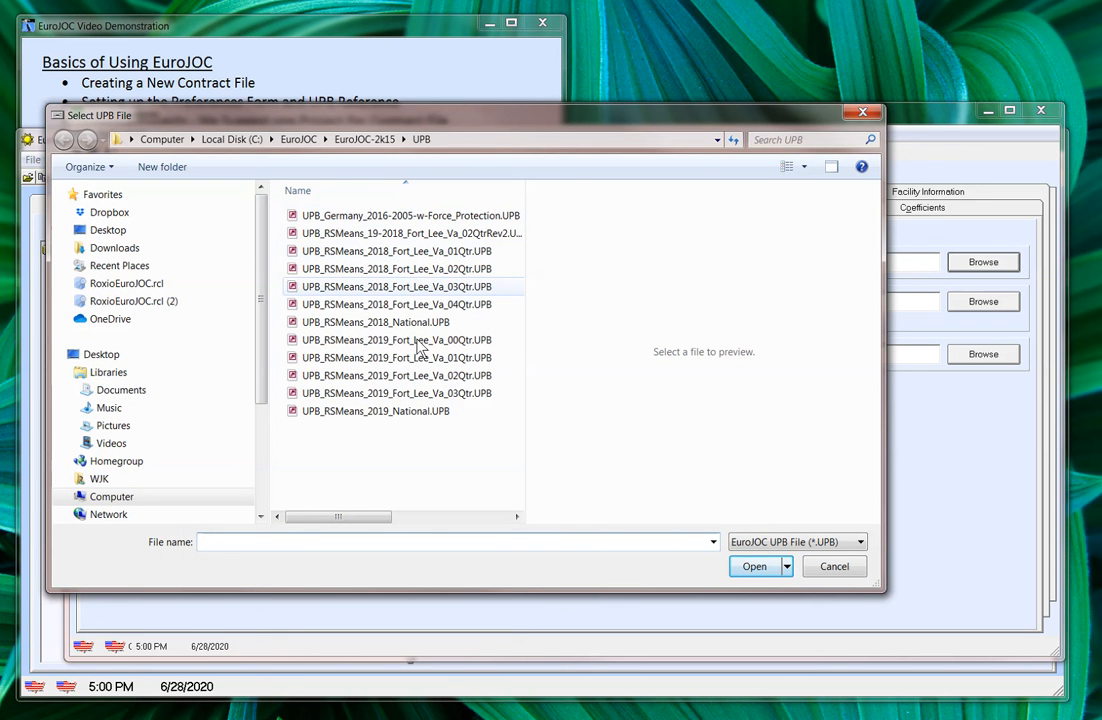
click(428, 394)
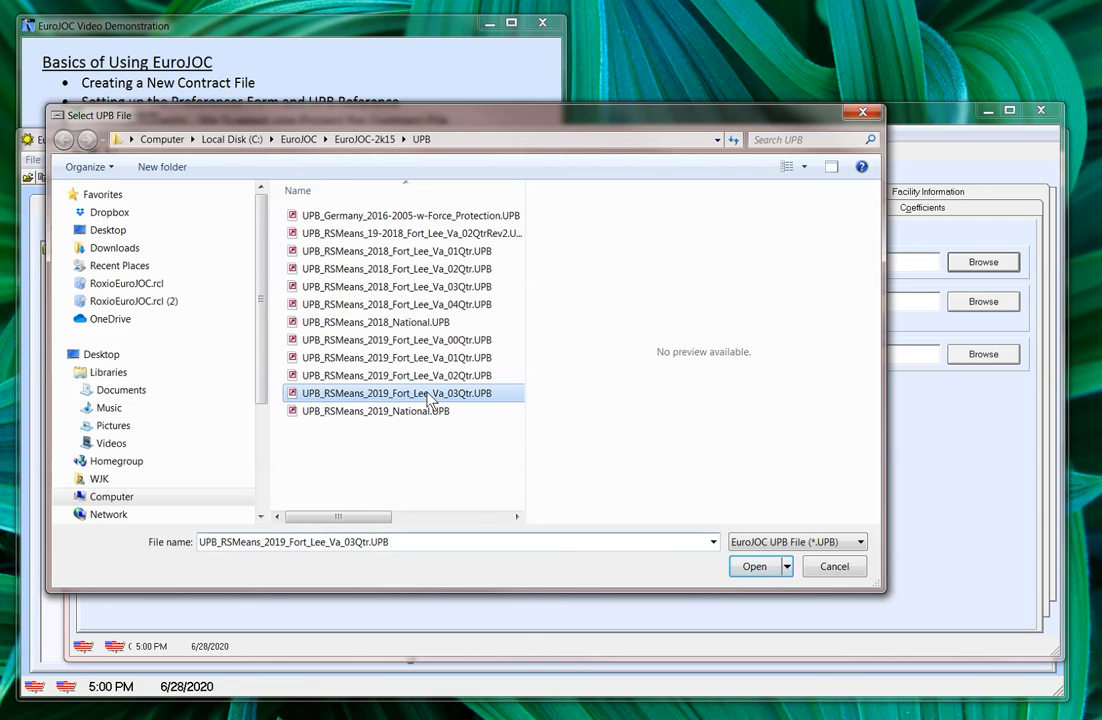
click(755, 567)
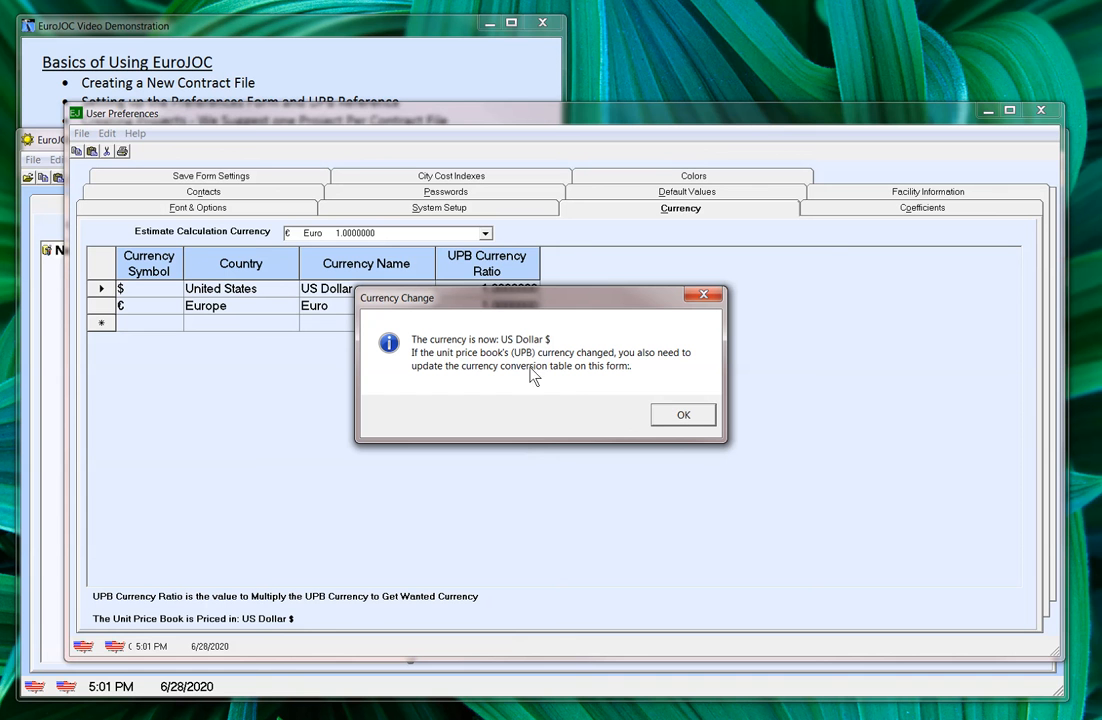
Step: Accept the US Dollar currency notice, recheck System Setup paths, then view Currency settings
click(680, 418)
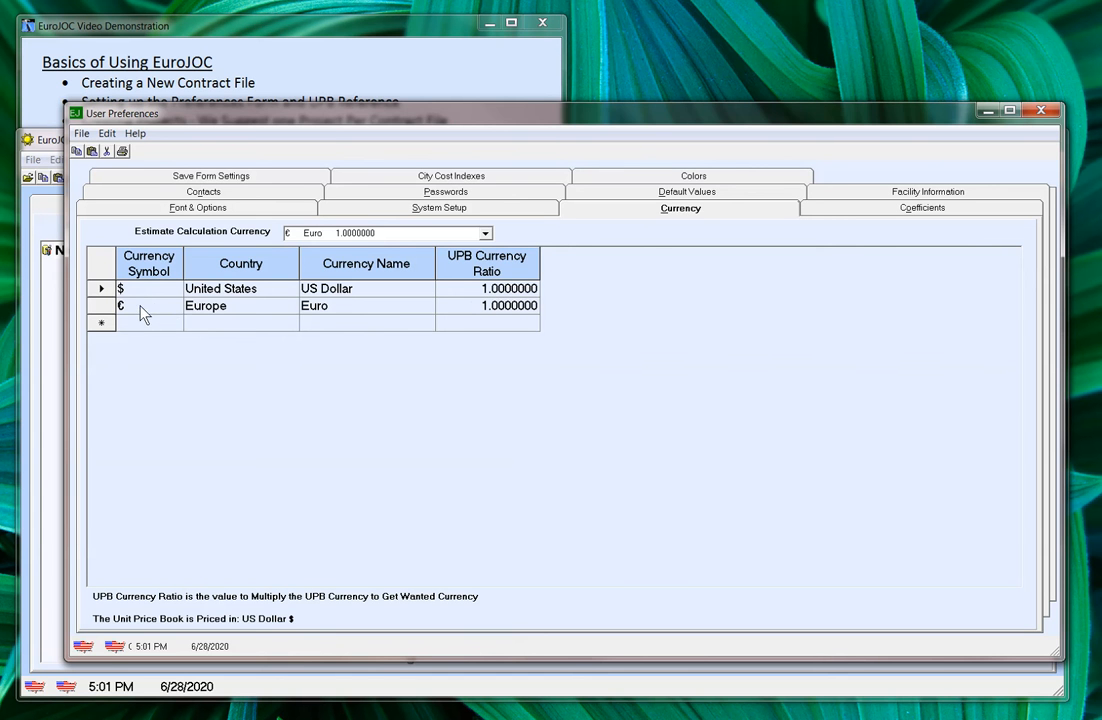
click(367, 212)
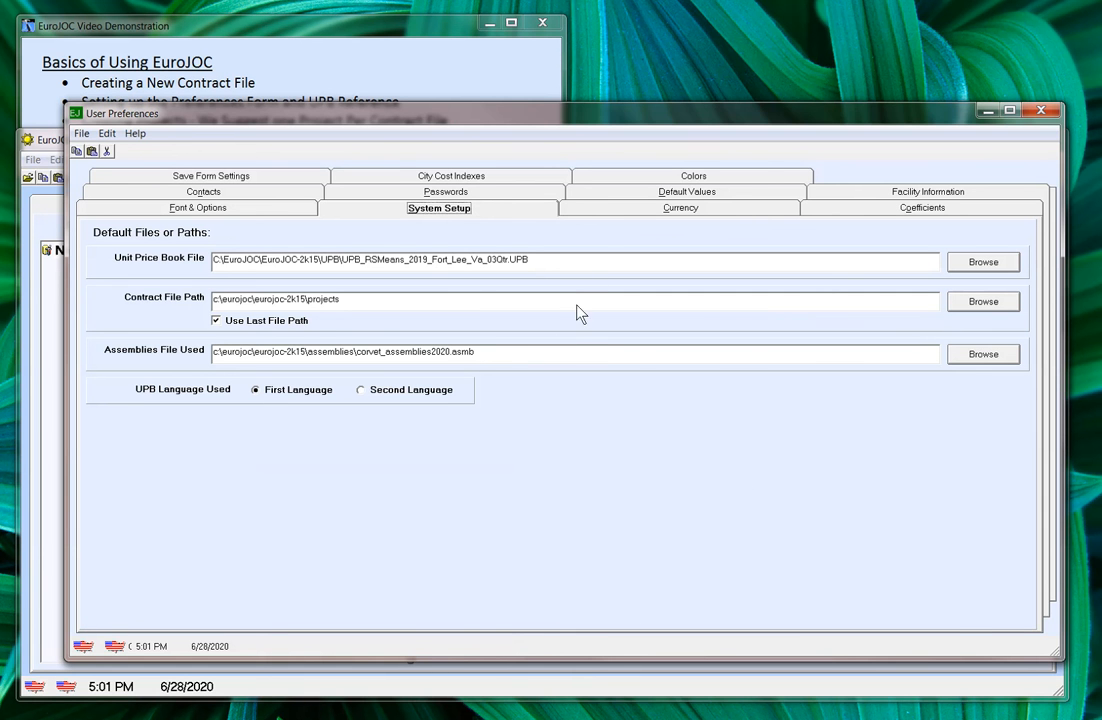
click(604, 212)
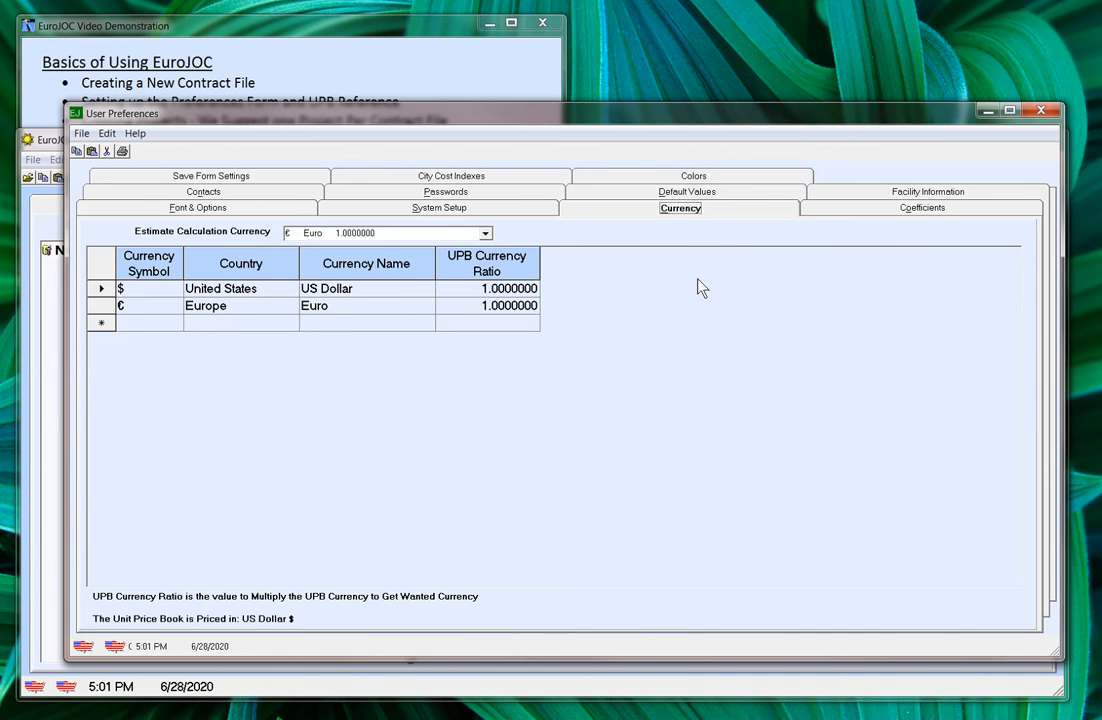
Step: Switch the estimate calculation currency from Euro to US Dollar
click(485, 233)
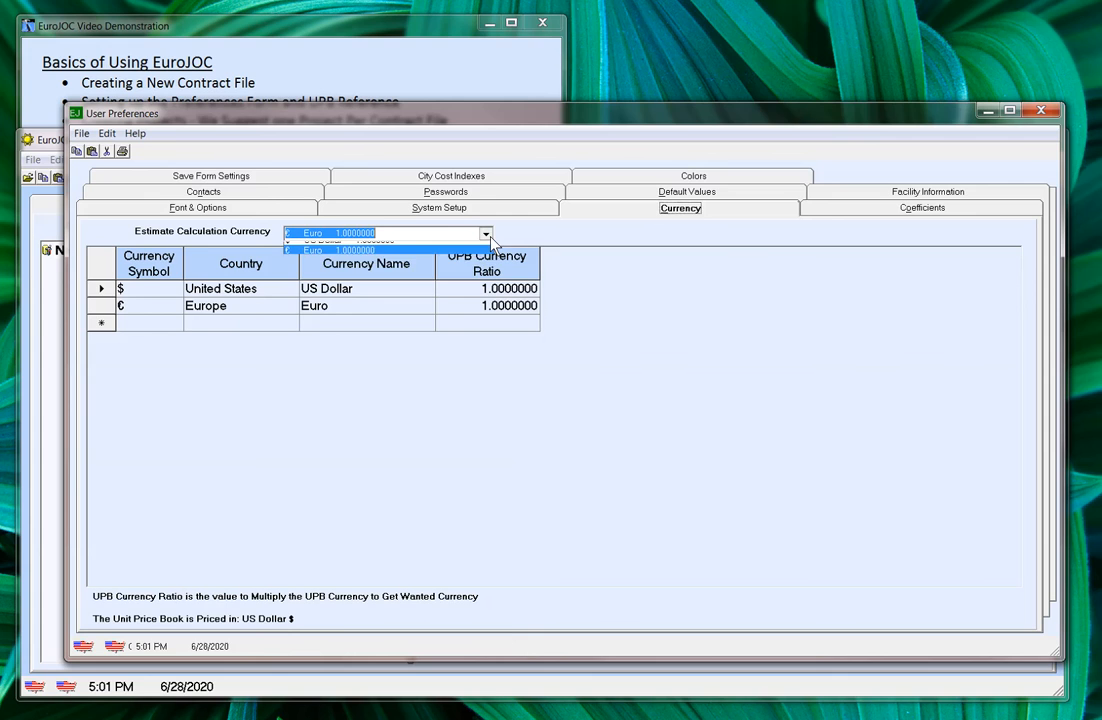
click(407, 245)
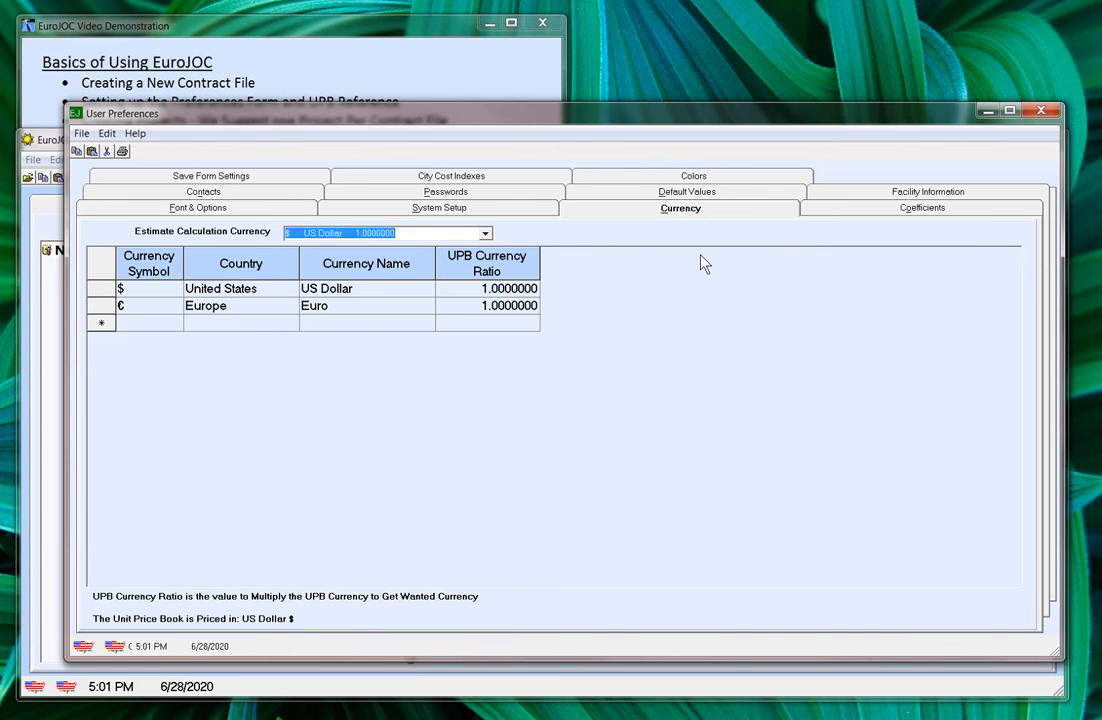
click(826, 211)
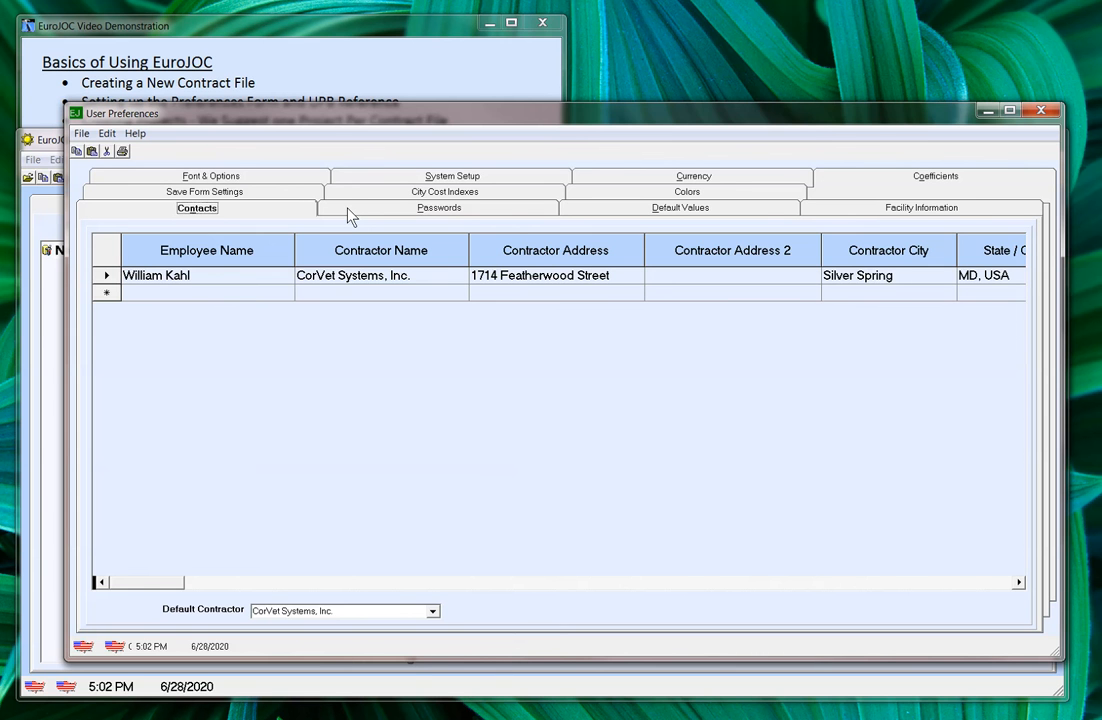
Step: Browse the Password, Default Values, Facility, Saved Forms, City Cost Indexes and Colors tabs
click(350, 214)
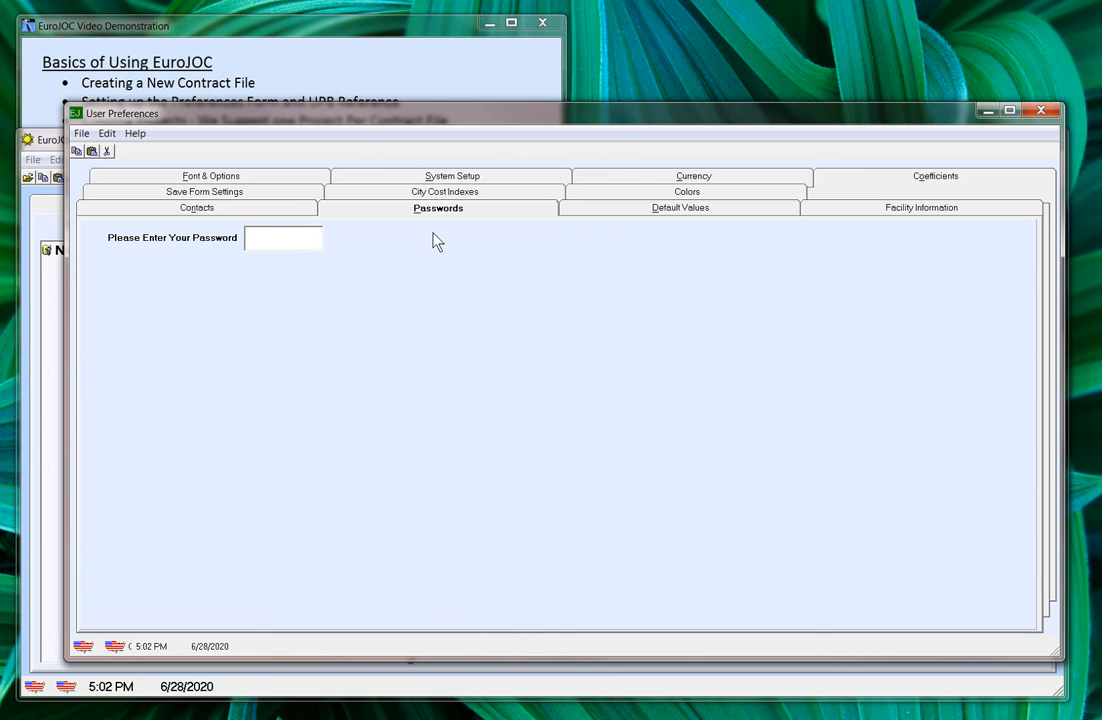
click(616, 209)
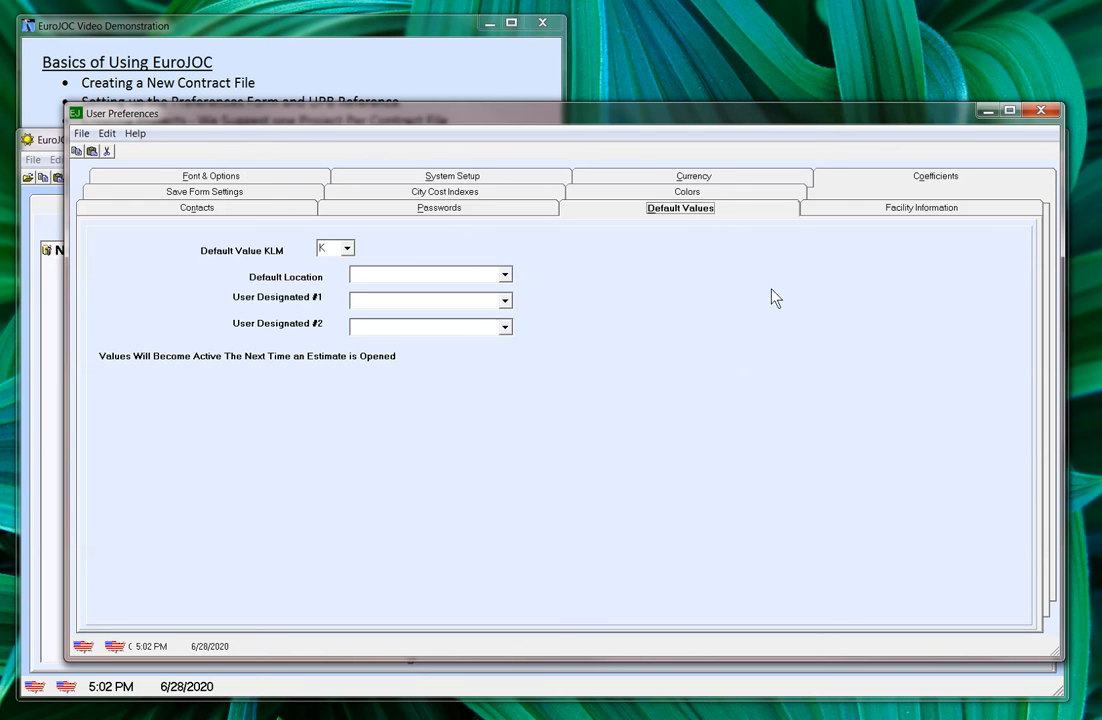
click(836, 210)
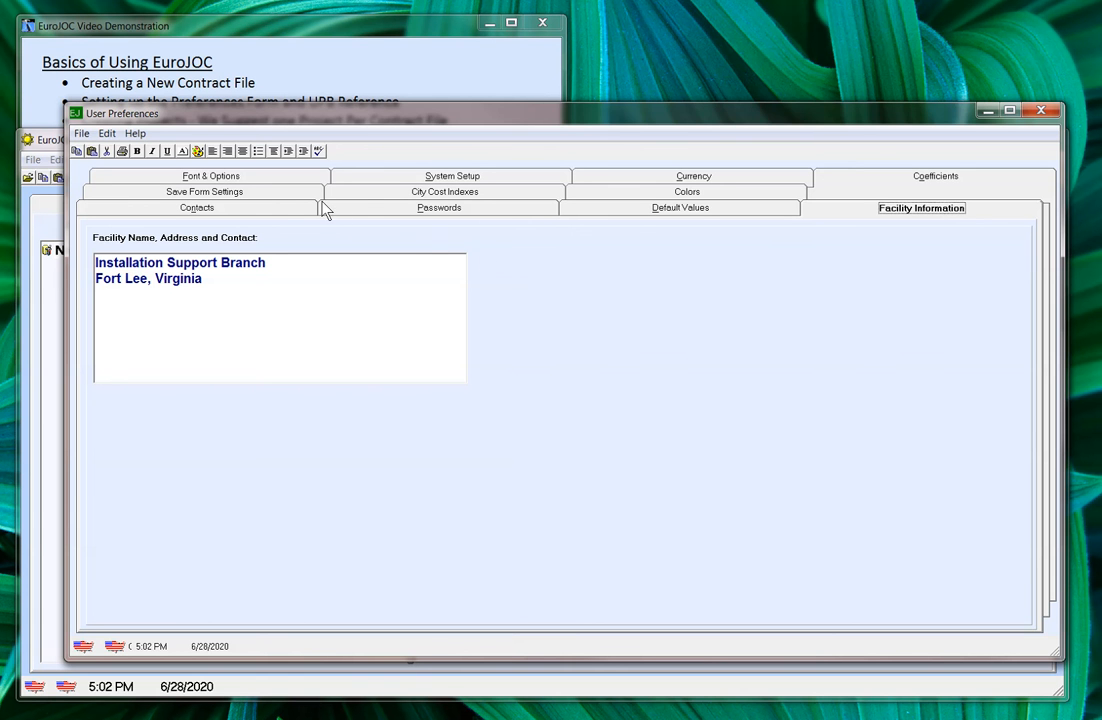
click(300, 193)
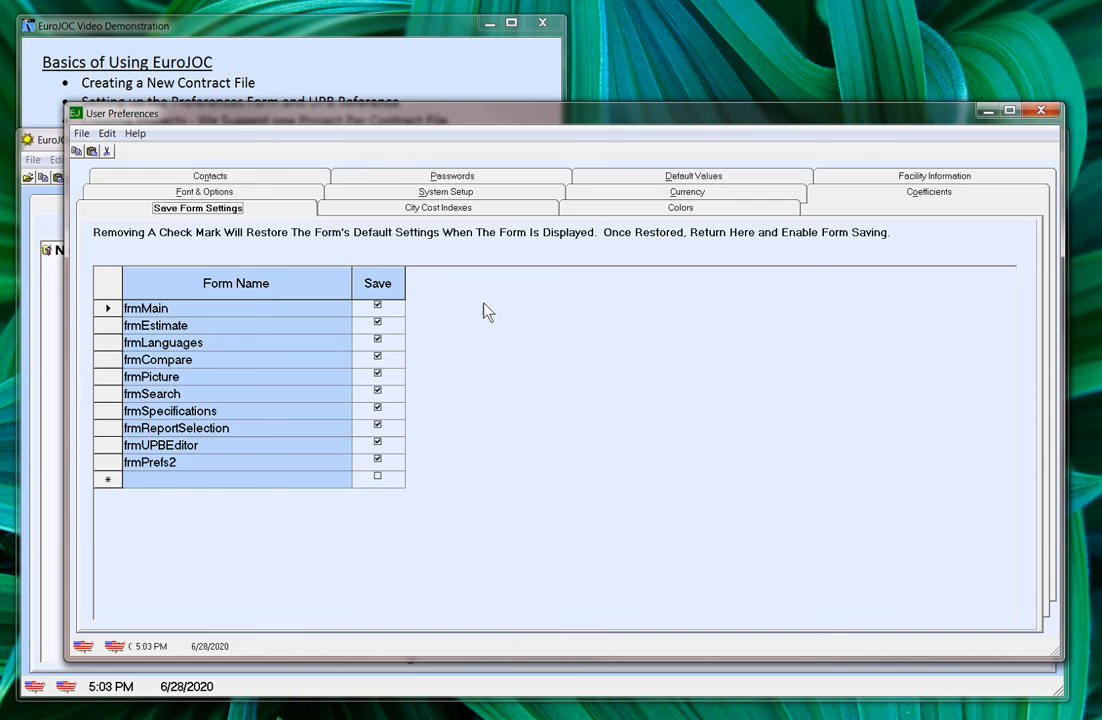
click(440, 206)
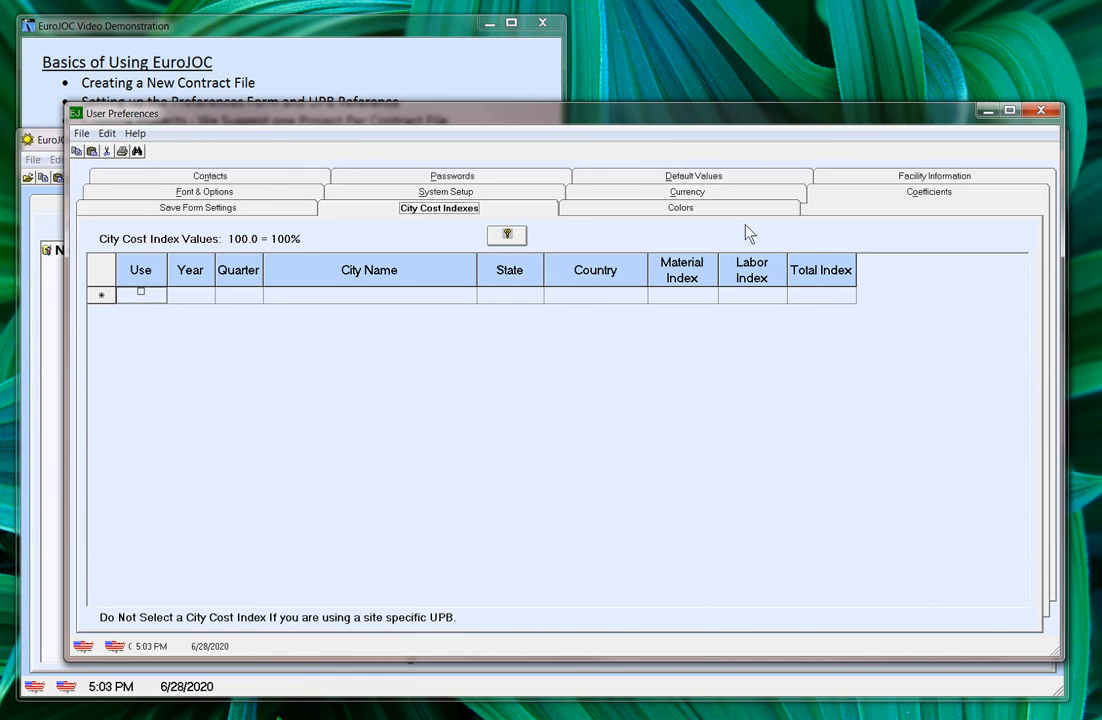
click(702, 210)
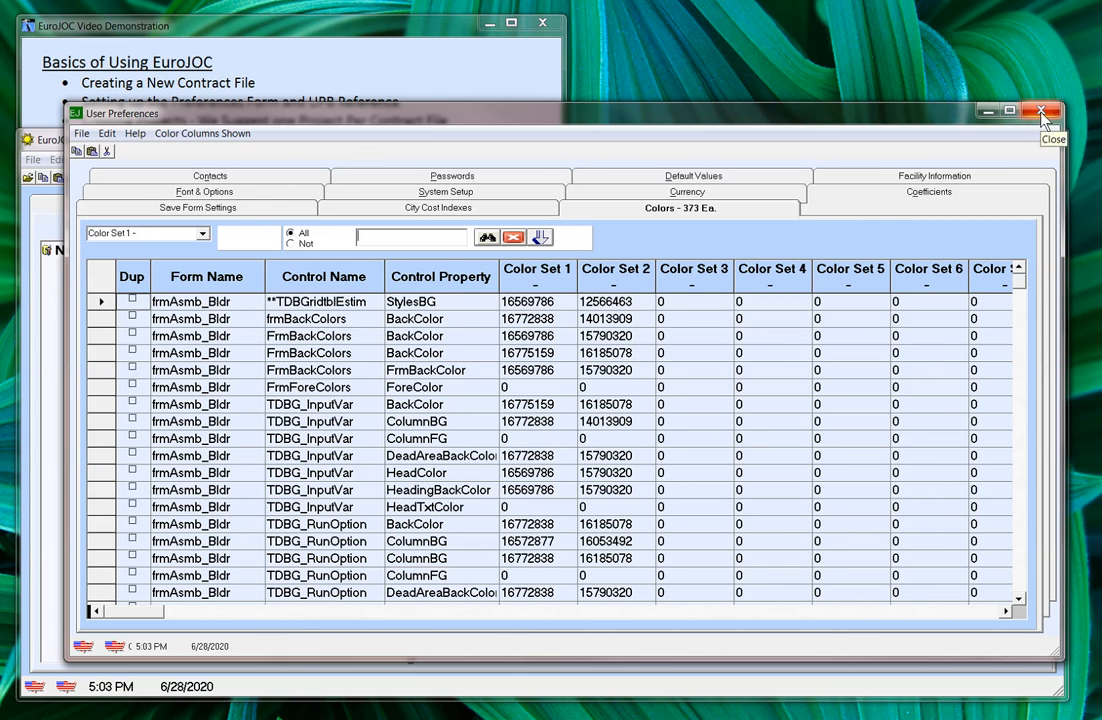
Step: Review the Font & Options, System Setup, Currency and Coefficients tabs, then close User Preferences
click(255, 195)
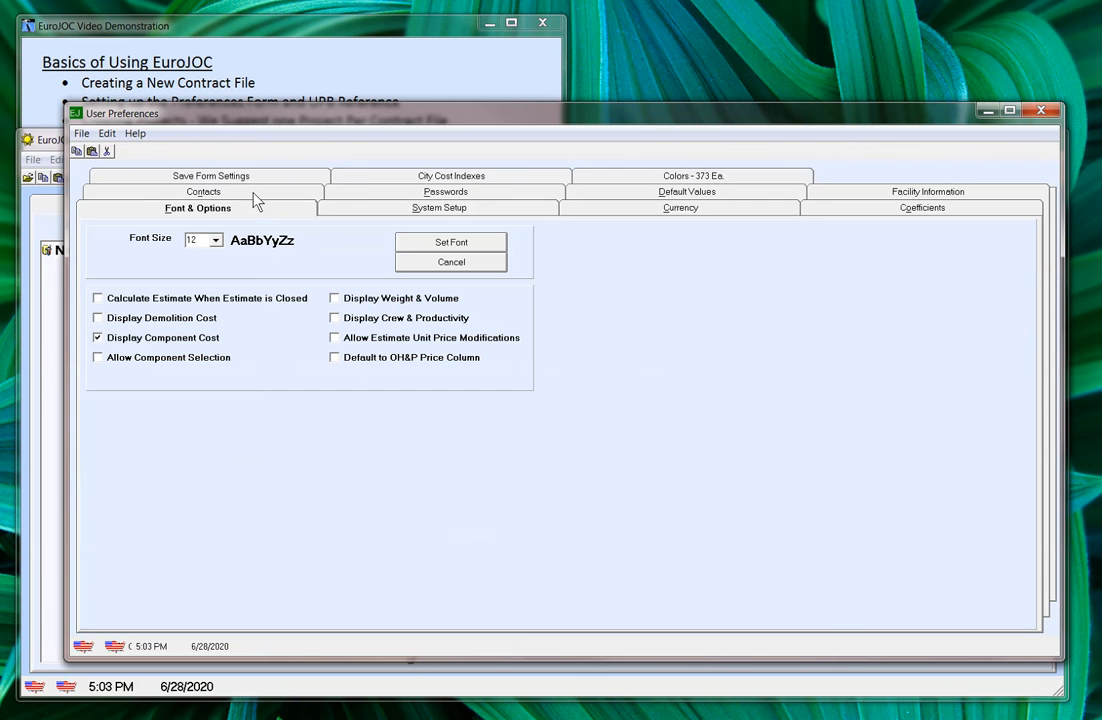
click(347, 211)
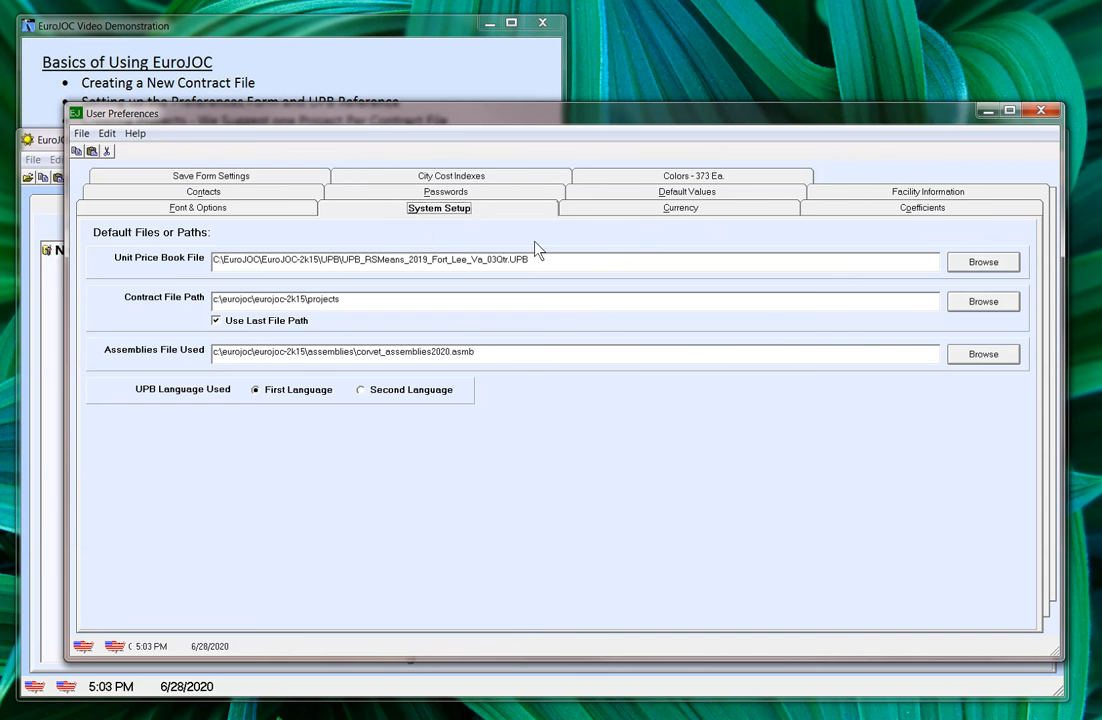
click(592, 210)
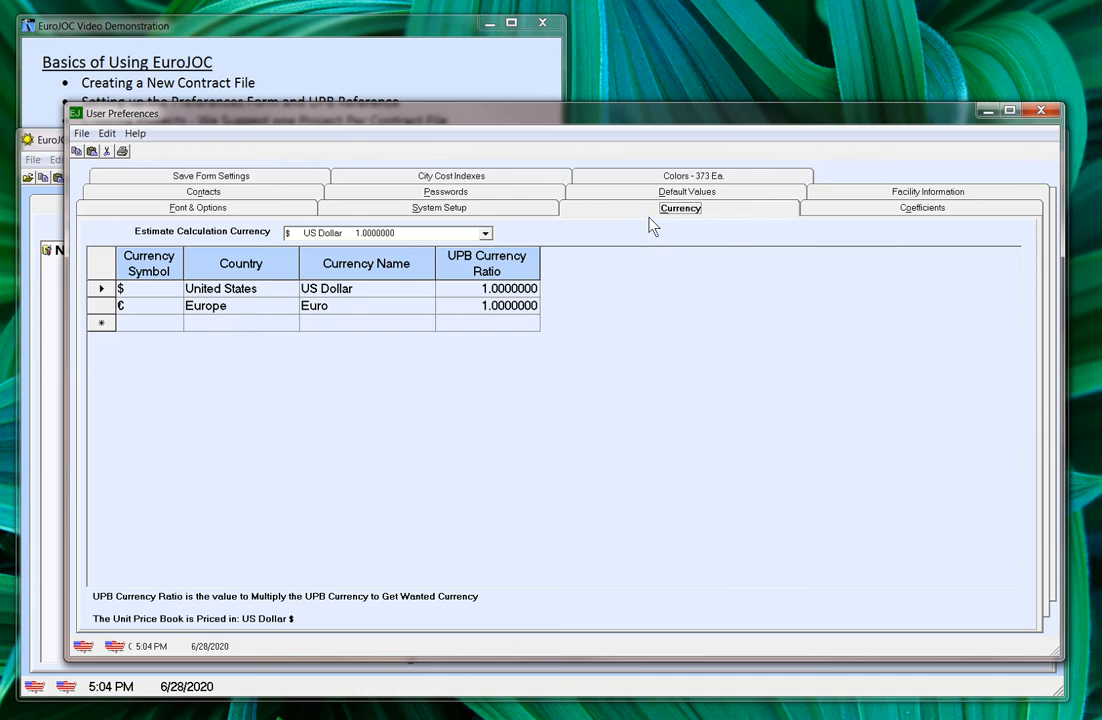
click(831, 214)
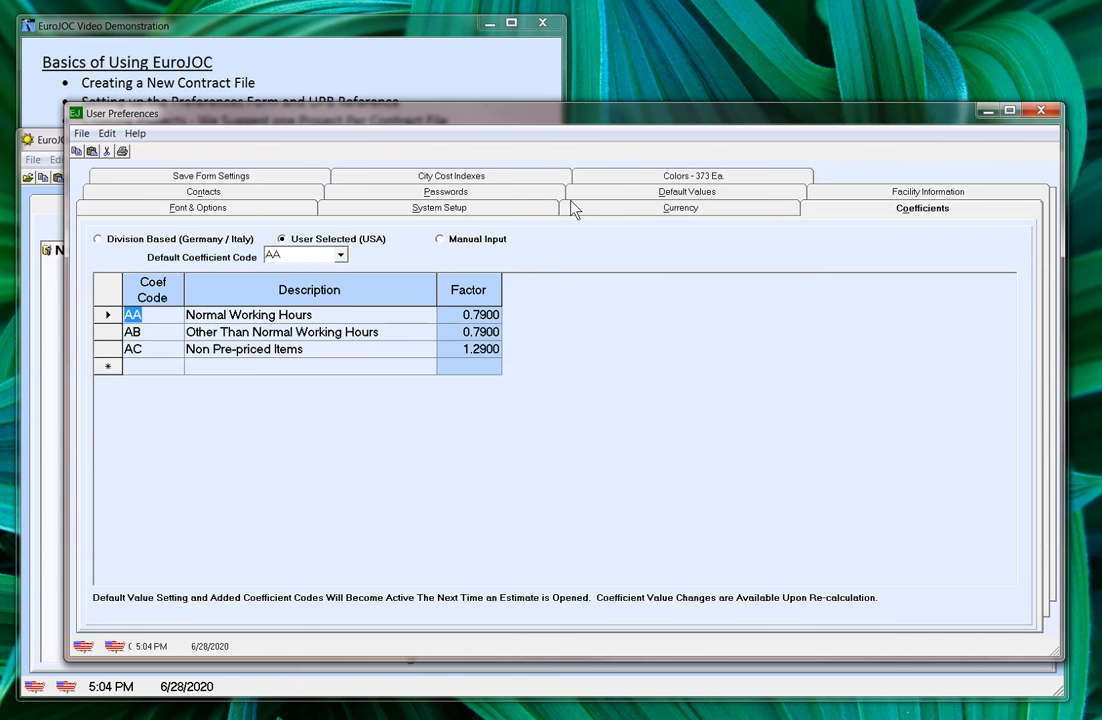
click(1041, 115)
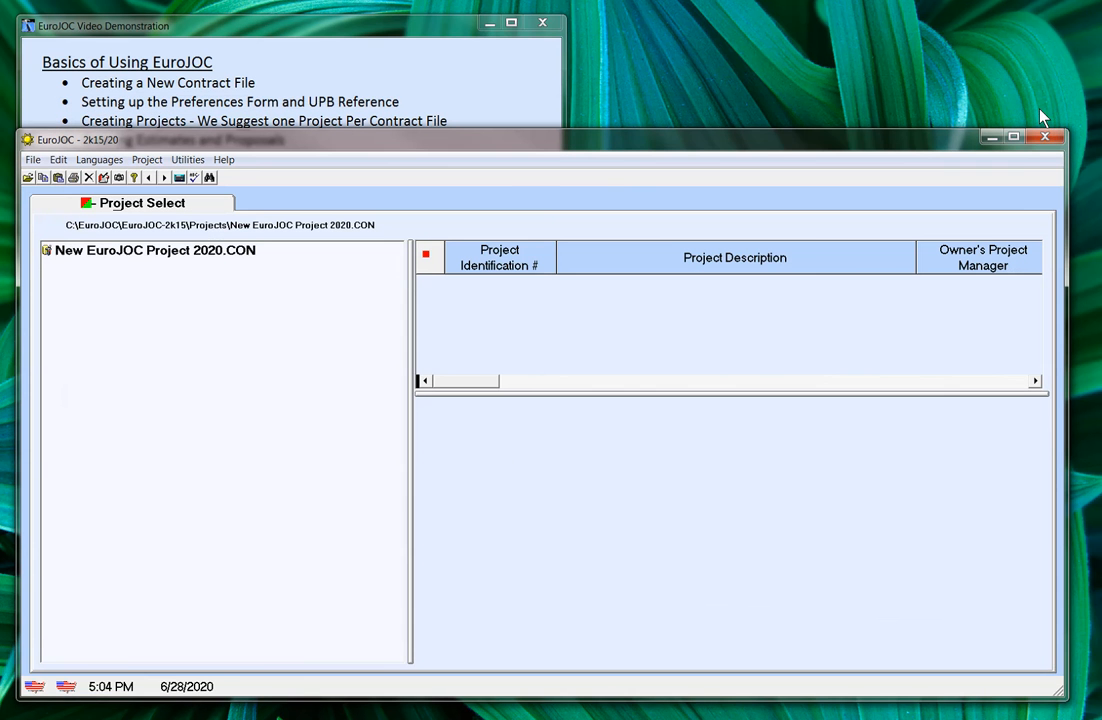
click(47, 253)
Step: Add a new project to the contract file via Project > Add Project
right_click(47, 255)
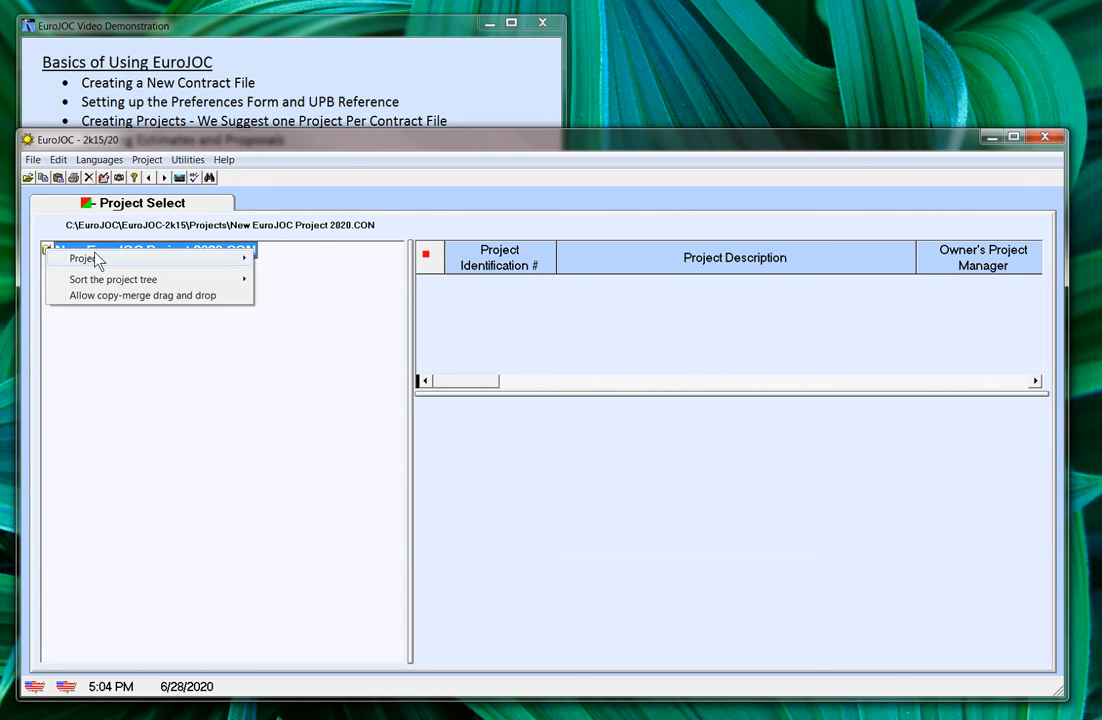
mouse_move(130, 263)
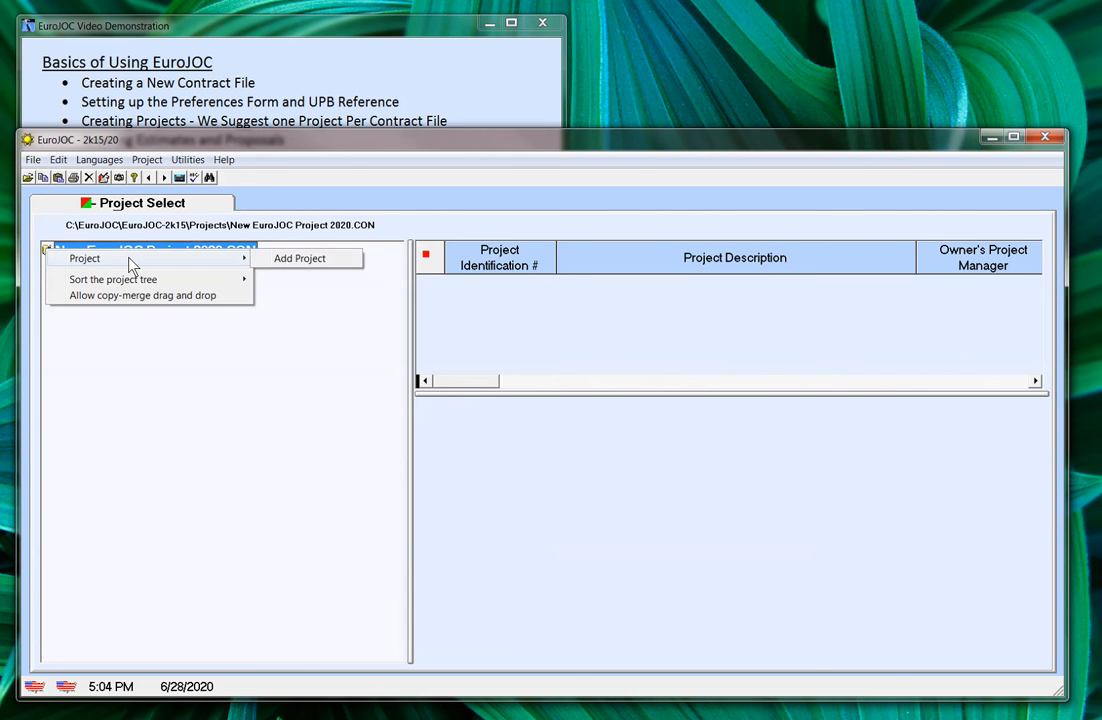
click(285, 261)
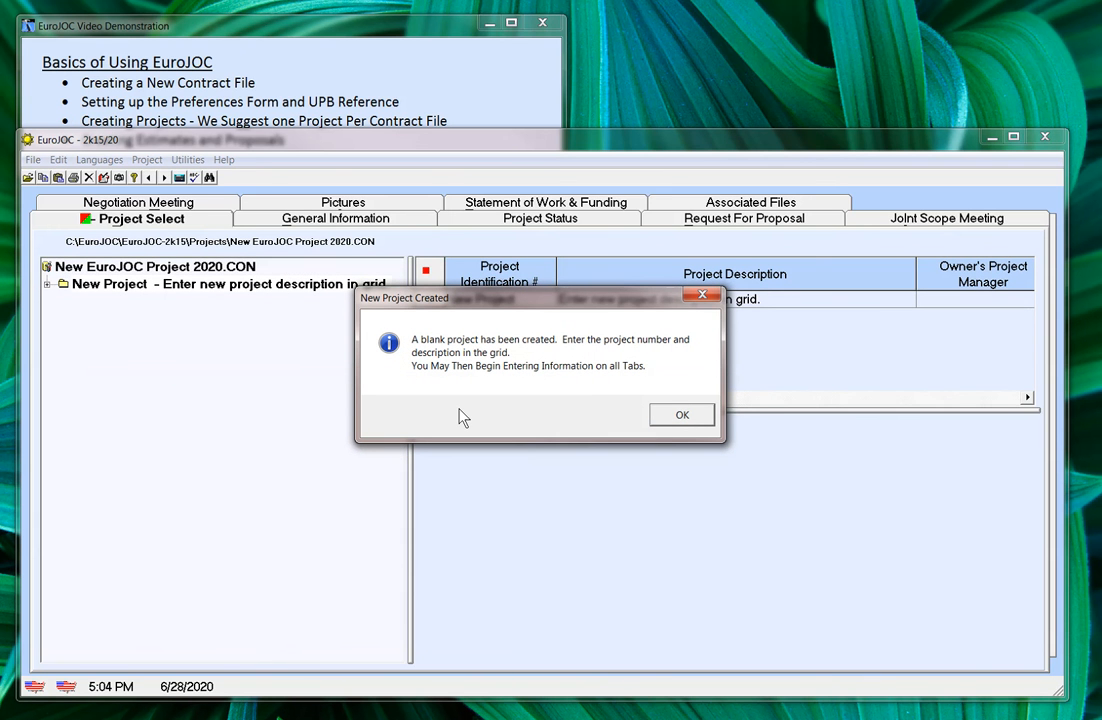
click(676, 424)
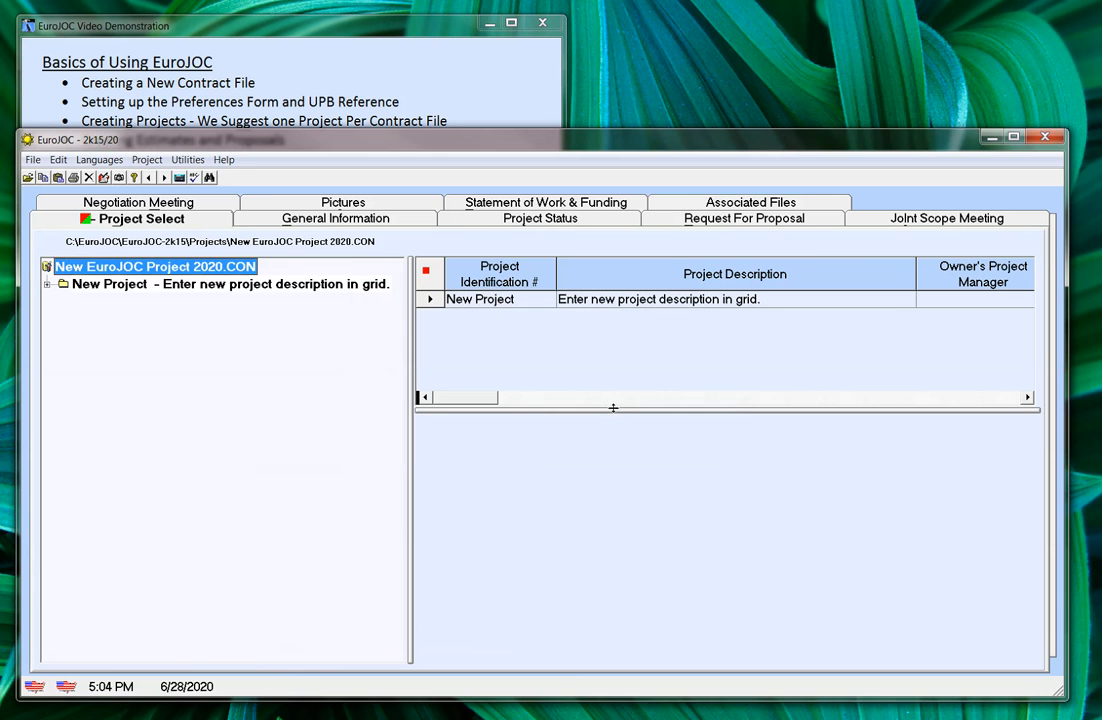
Step: Name the new project 'Project FE-2356' with description 'Rehab Barracks 456'
click(533, 308)
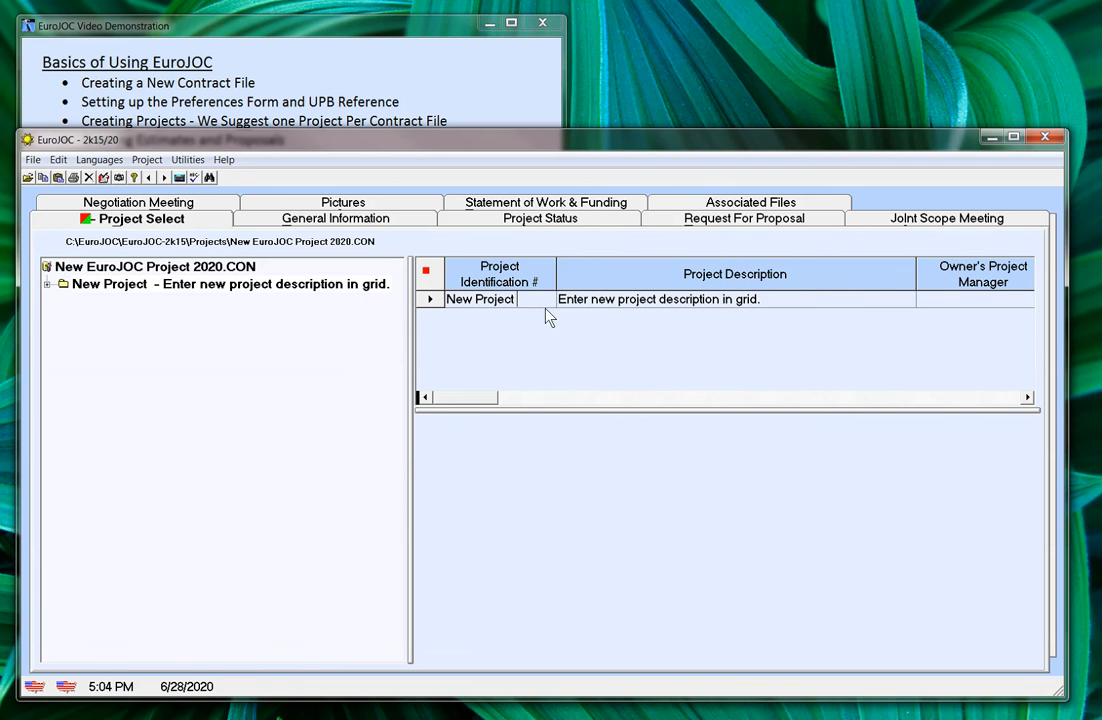
drag(532, 300, 449, 305)
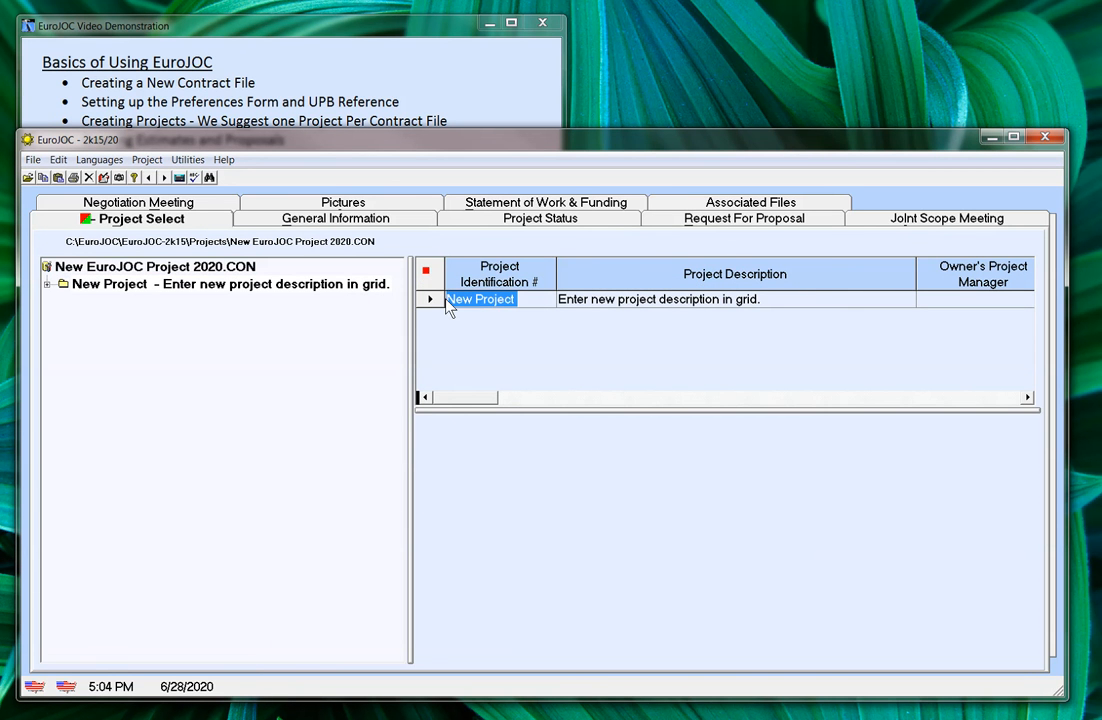
text(Projece)
key(BackSpace)
text(t FE-2356)
key(Tab)
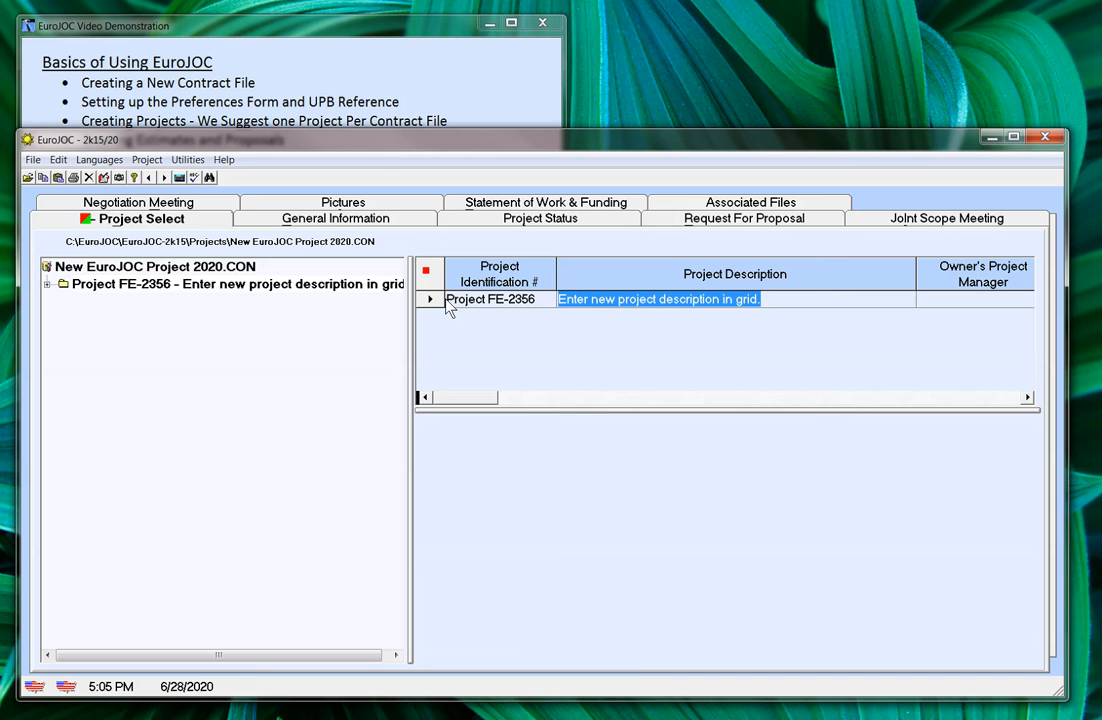
text(Re)
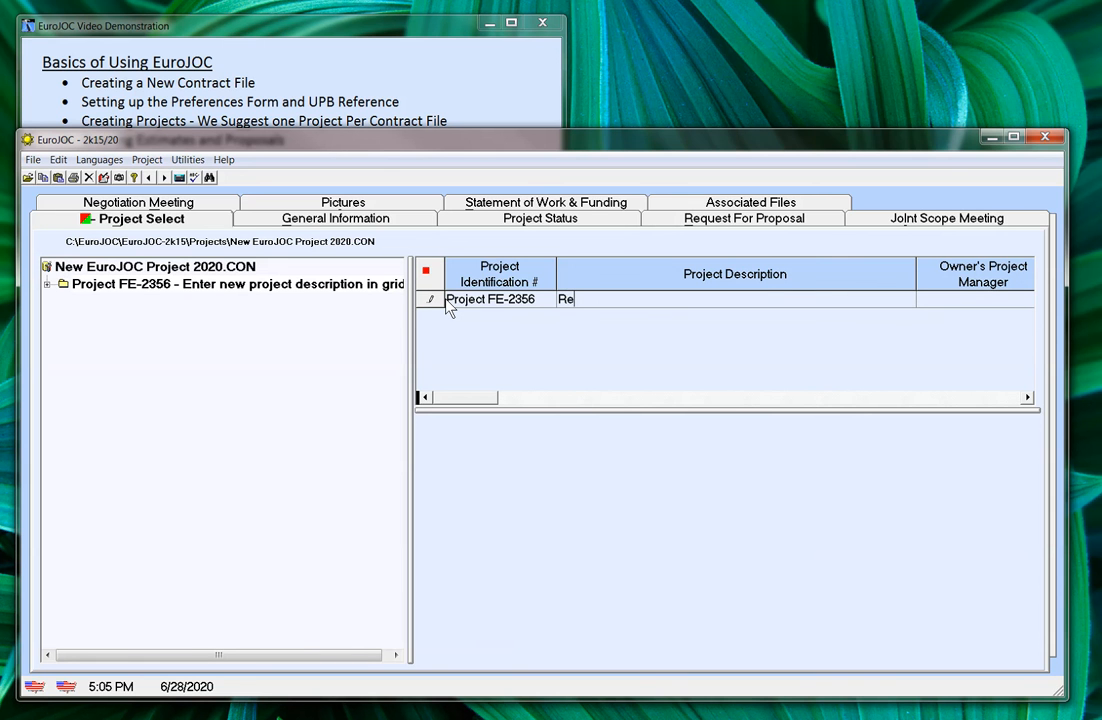
text(hab Barracks 456)
key(Return)
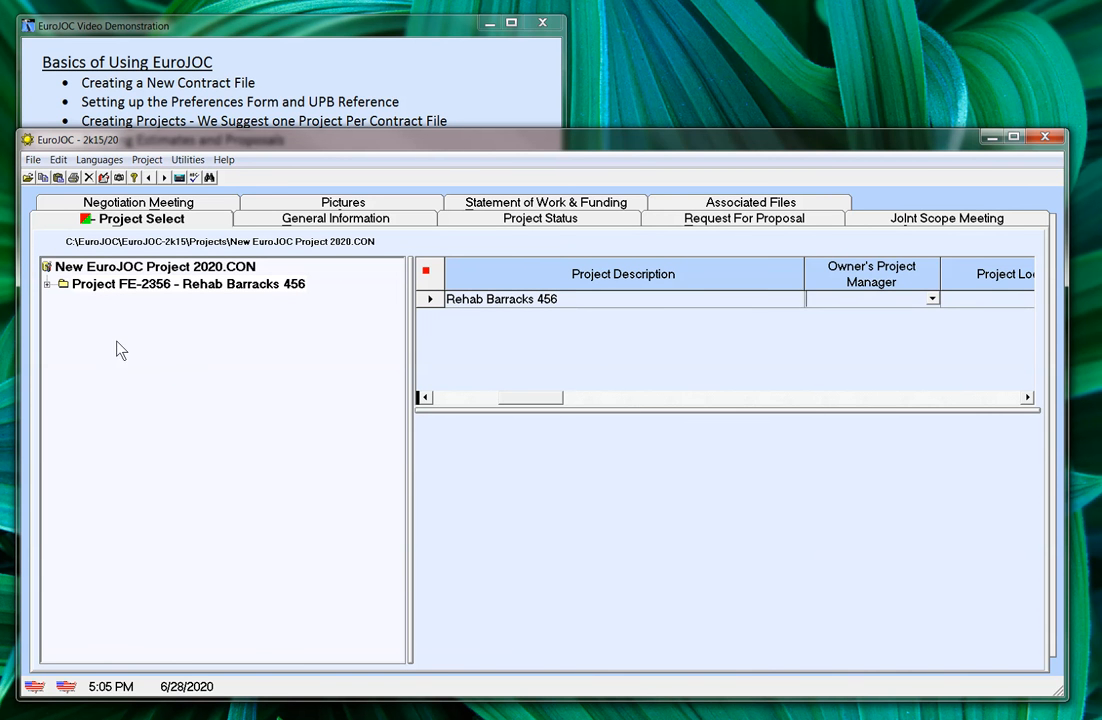
Step: Under project FE-2356's Estimate folder, add Estimate 01 titled 'First Estimate'
click(47, 284)
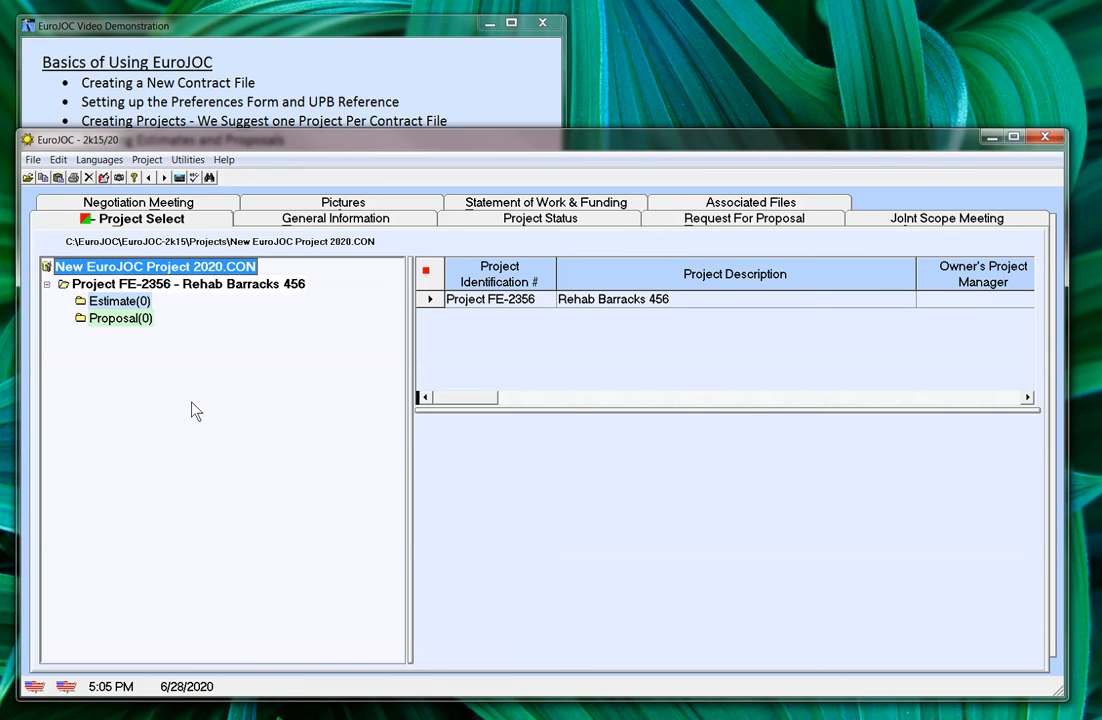
click(80, 301)
click(80, 302)
right_click(80, 302)
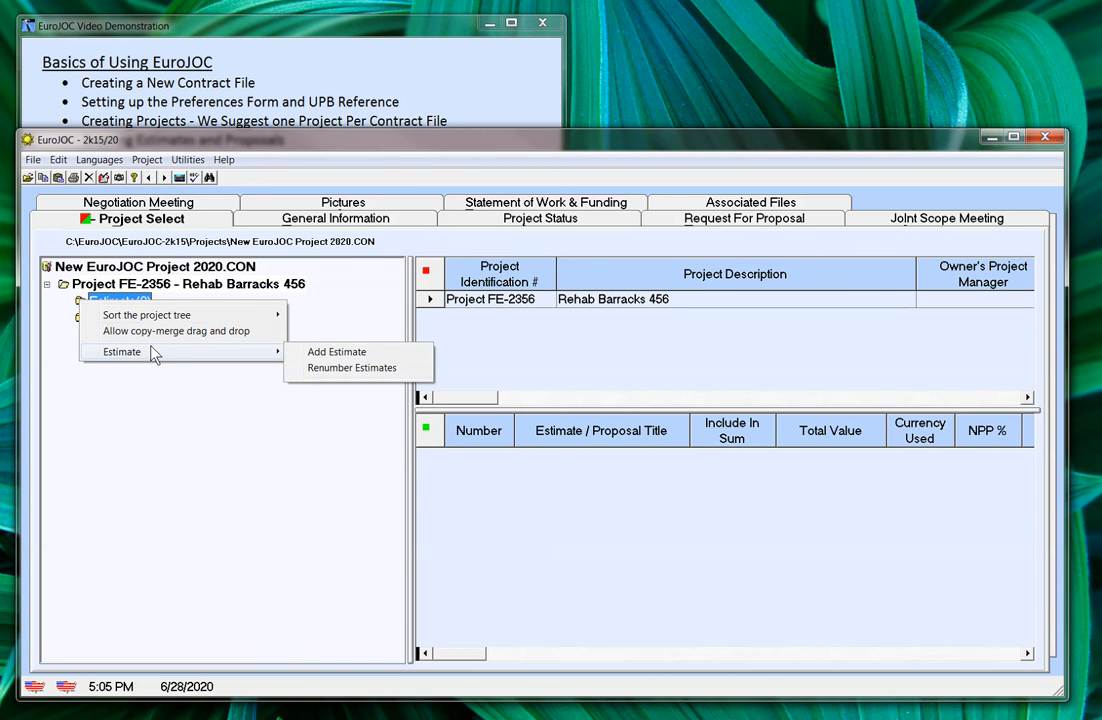
mouse_move(288, 352)
click(324, 351)
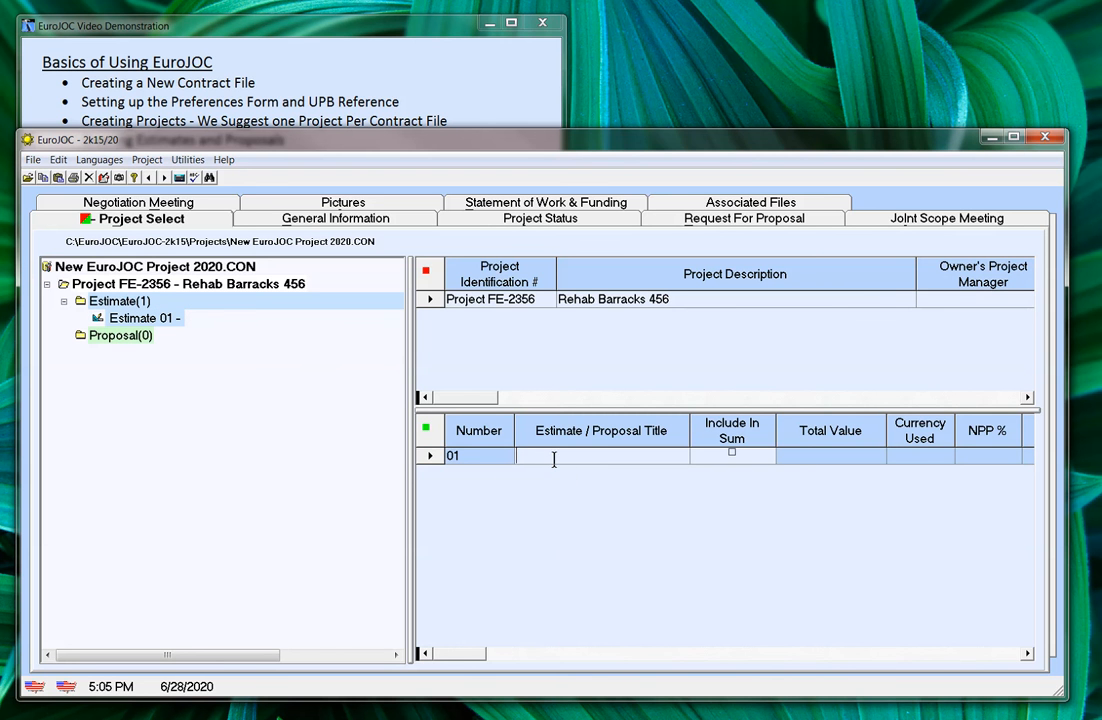
text(First Estimate)
key(Return)
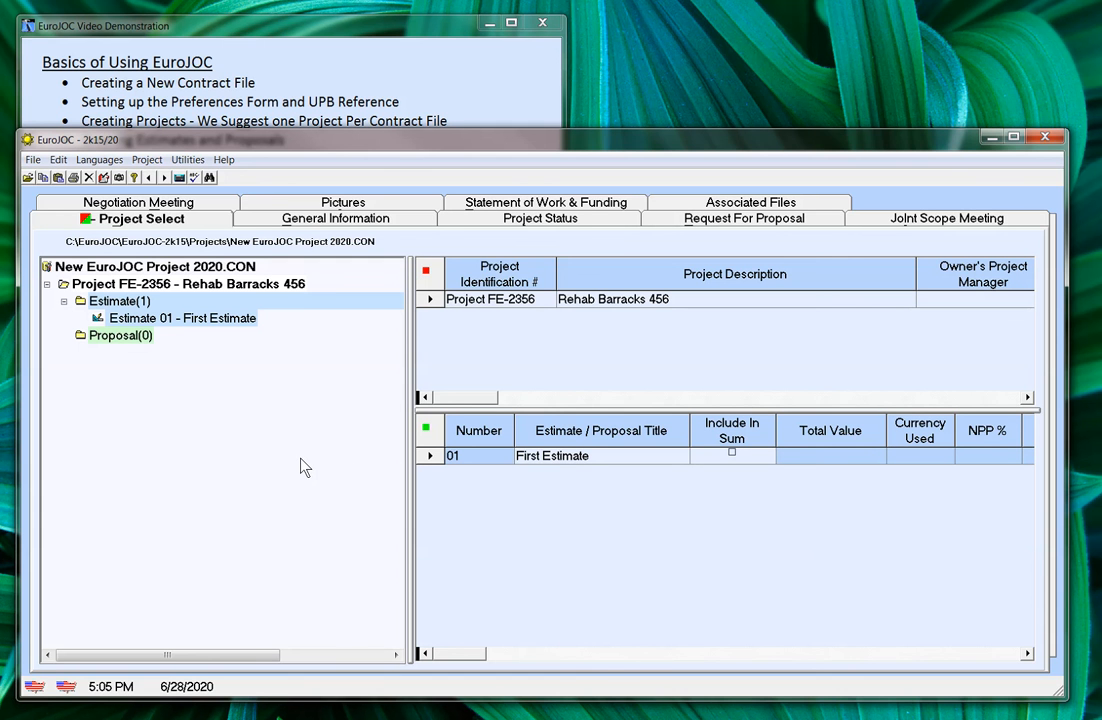
Step: Open Estimate 01 – First Estimate and reposition its estimate window on the left
double_click(96, 320)
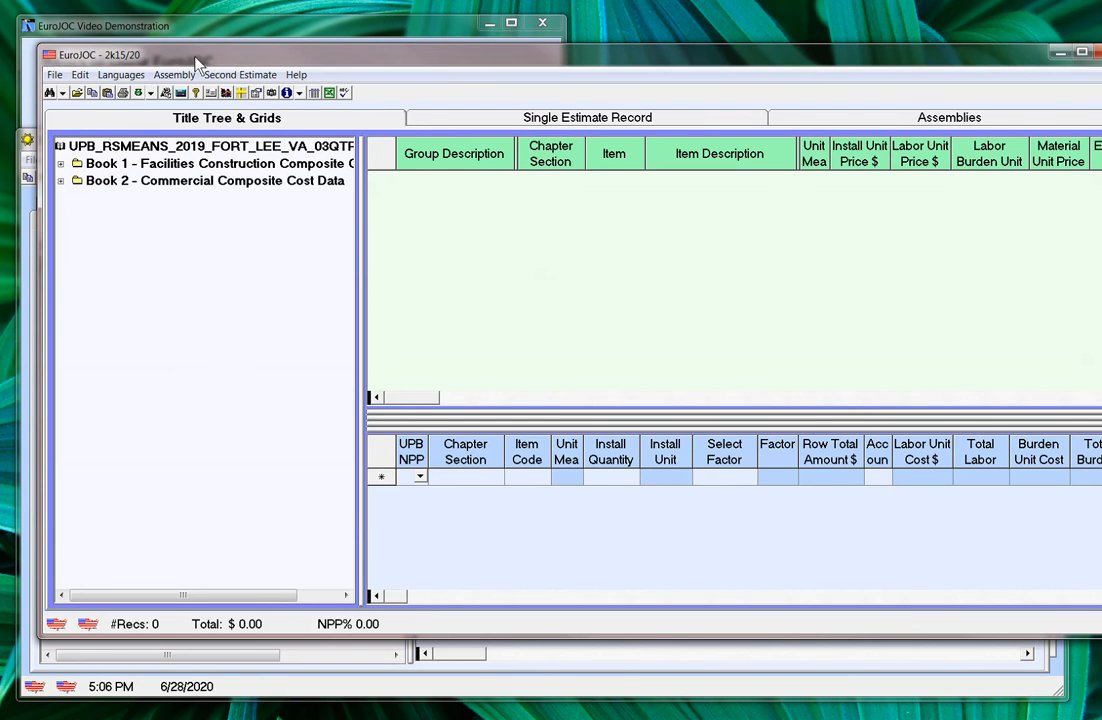
drag(200, 65, 299, 96)
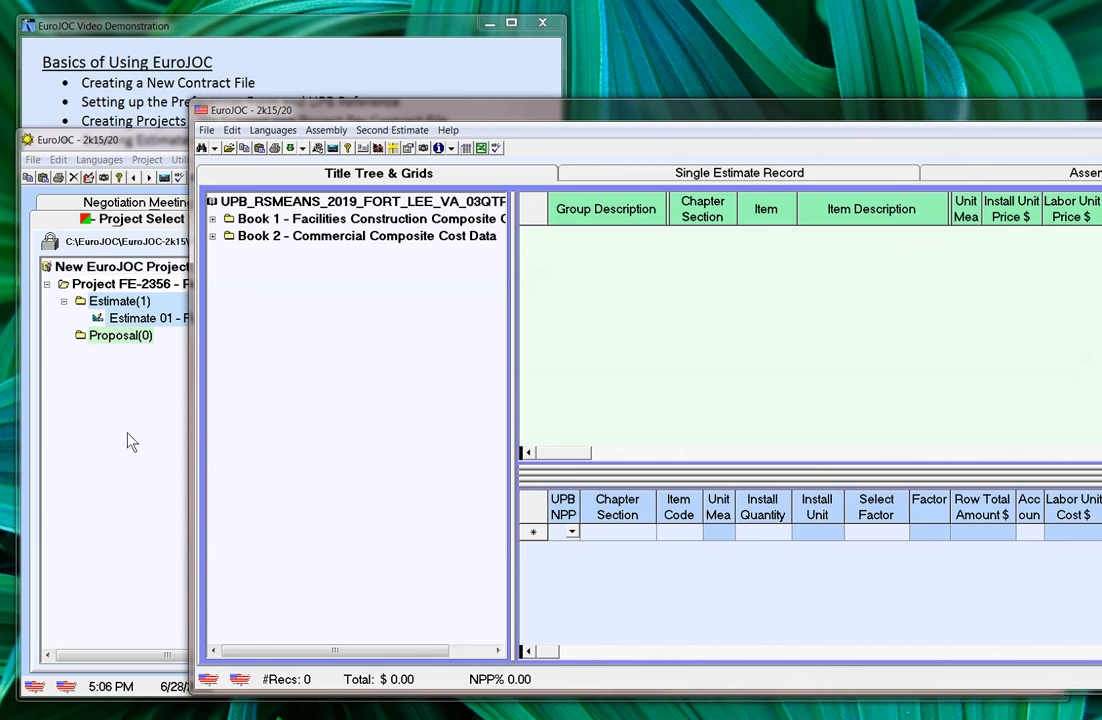
drag(638, 121, 463, 108)
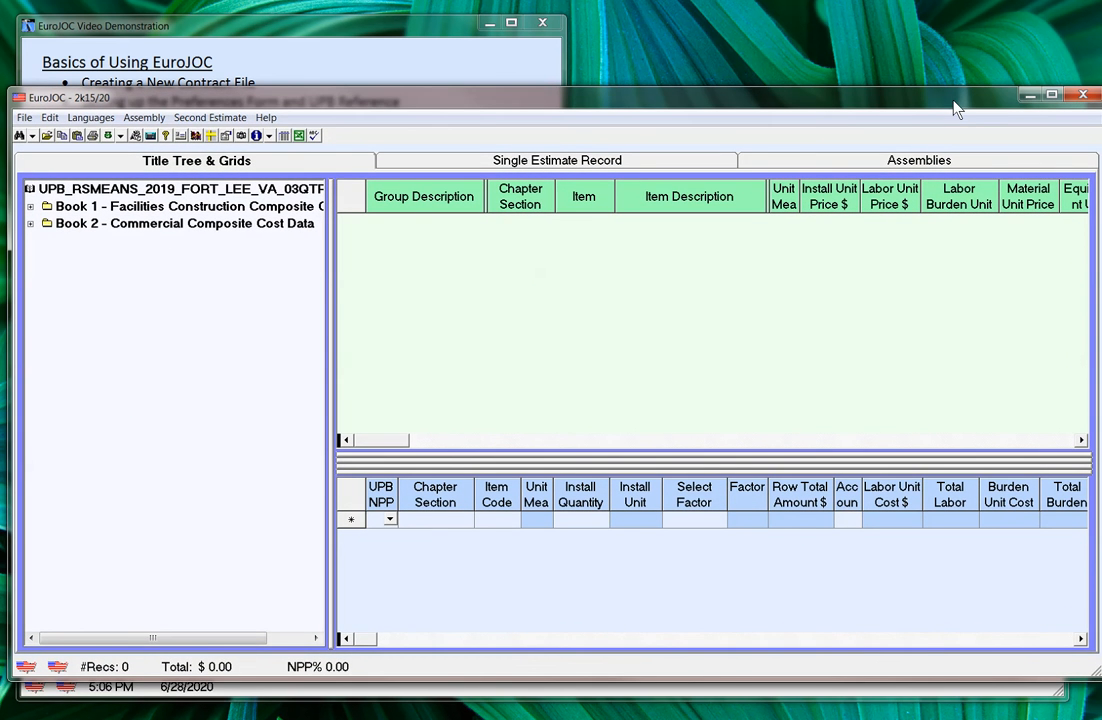